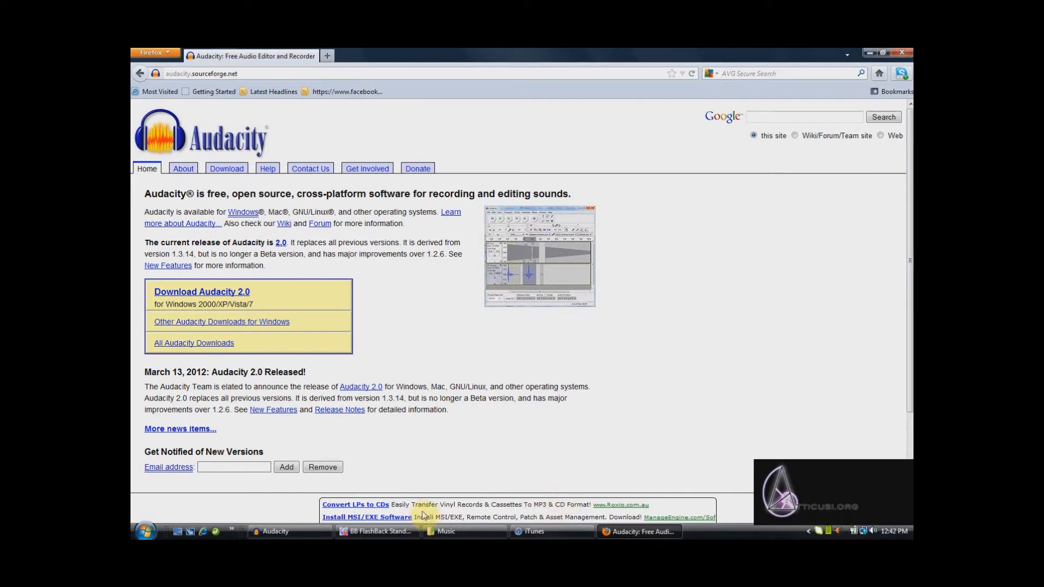
# Switch to Audacity, record a voice clip about 7.5 seconds long, and play it back.
pyautogui.click(293, 533)
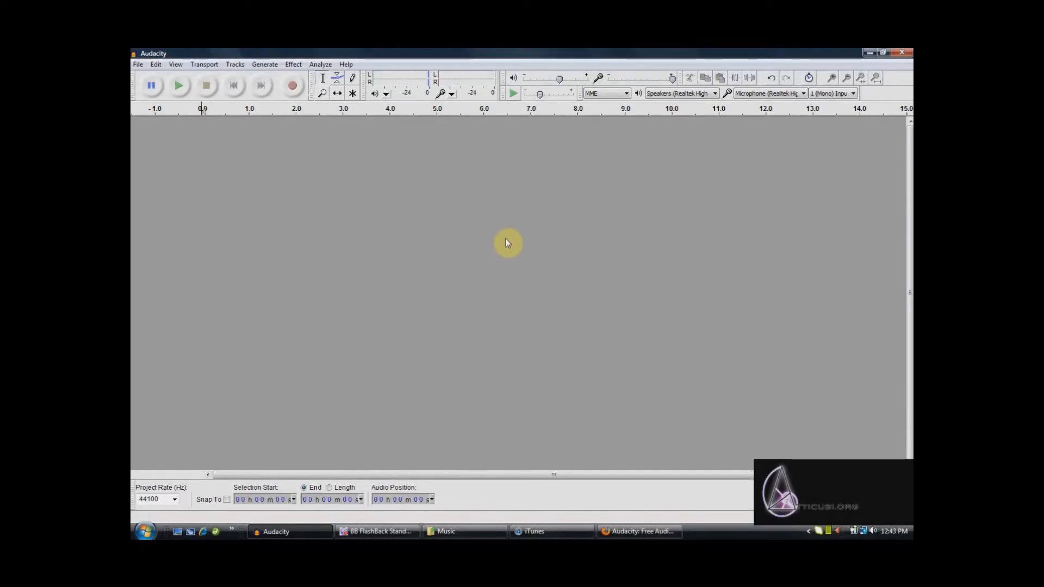
pyautogui.click(293, 87)
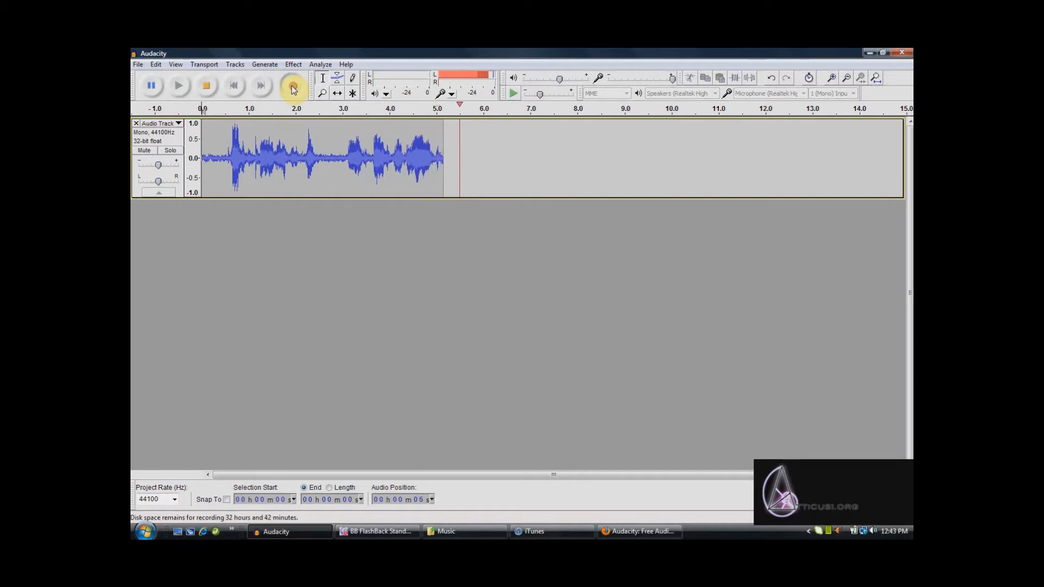
pyautogui.click(206, 87)
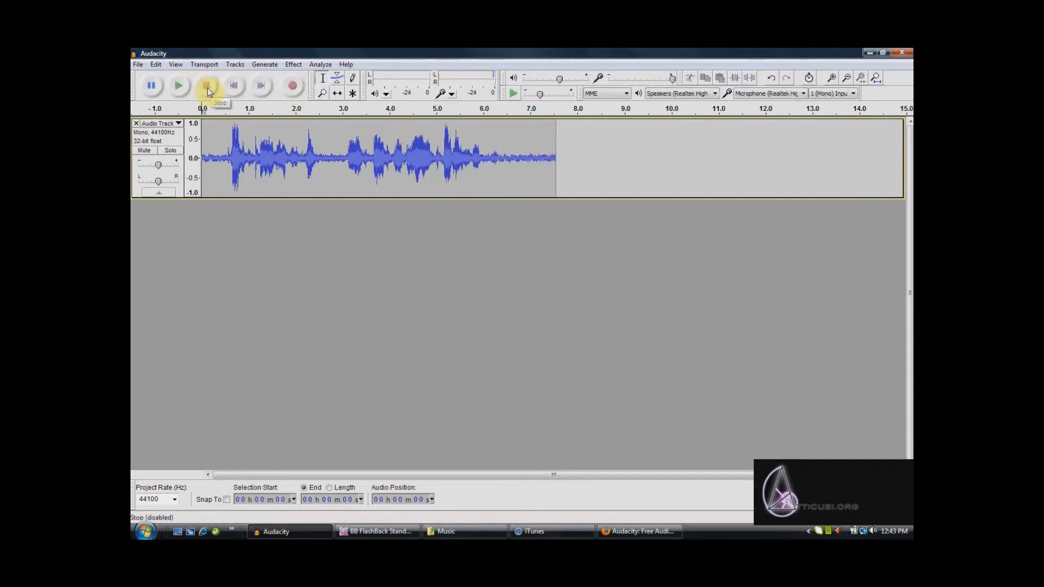
pyautogui.click(179, 86)
# Delete the quiet lead-in before the first word, from 0 to about 0.6 seconds of the voice recording.
pyautogui.click(323, 94)
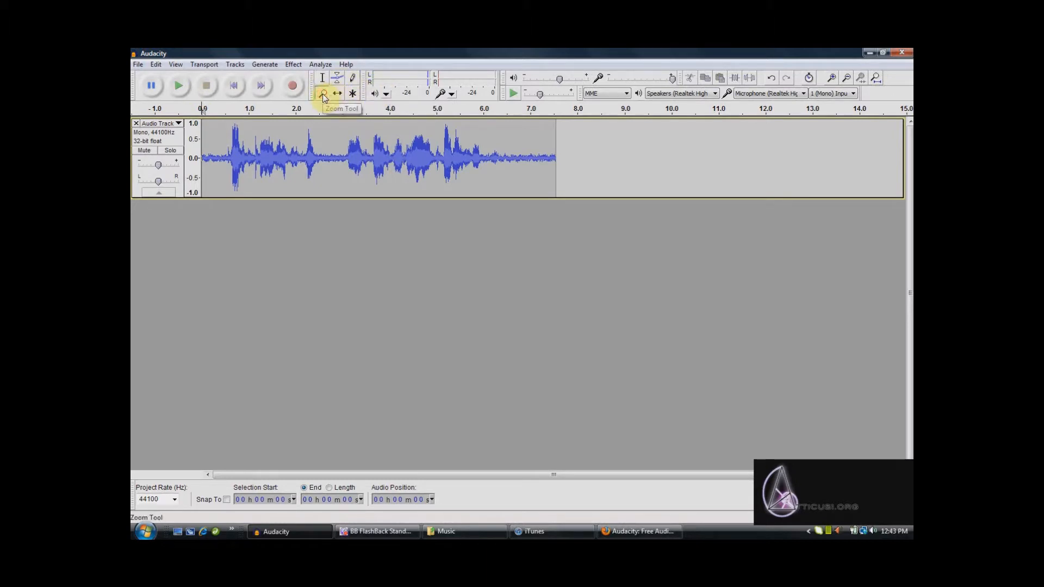
pyautogui.click(218, 158)
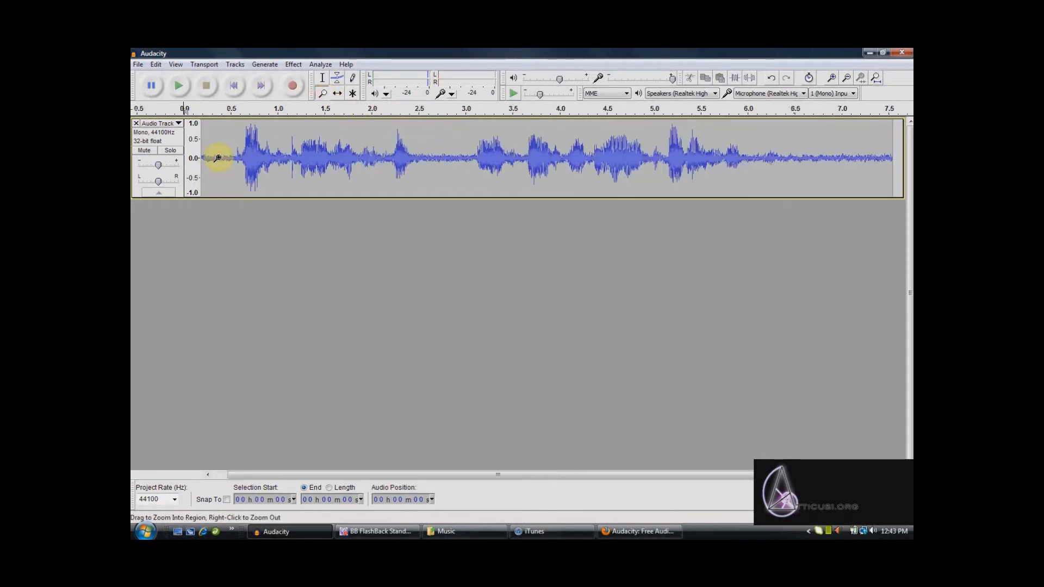
pyautogui.click(218, 158)
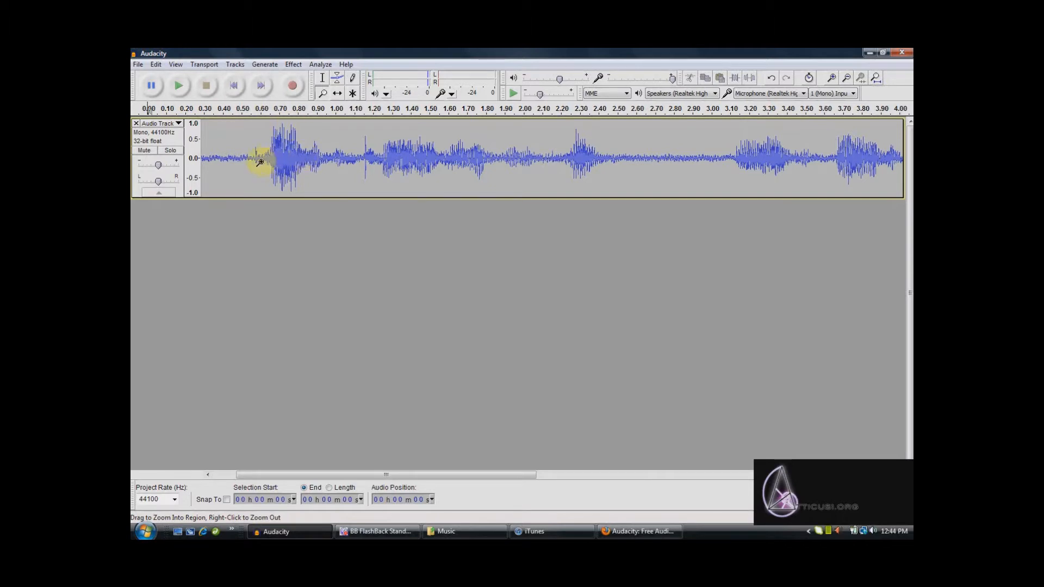
pyautogui.click(324, 81)
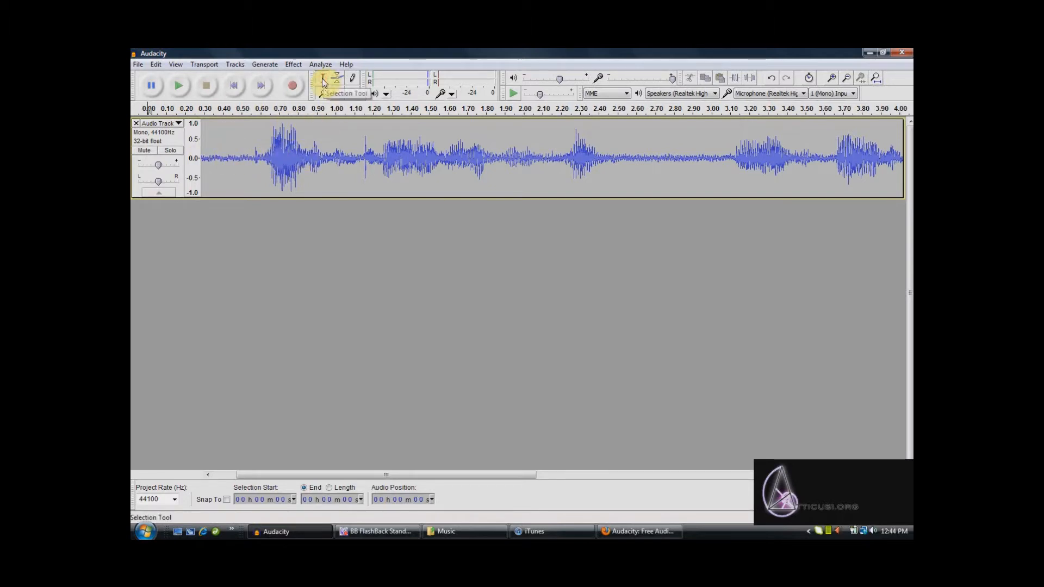
pyautogui.click(264, 156)
pyautogui.moveTo(264, 156); pyautogui.dragTo(190, 156)
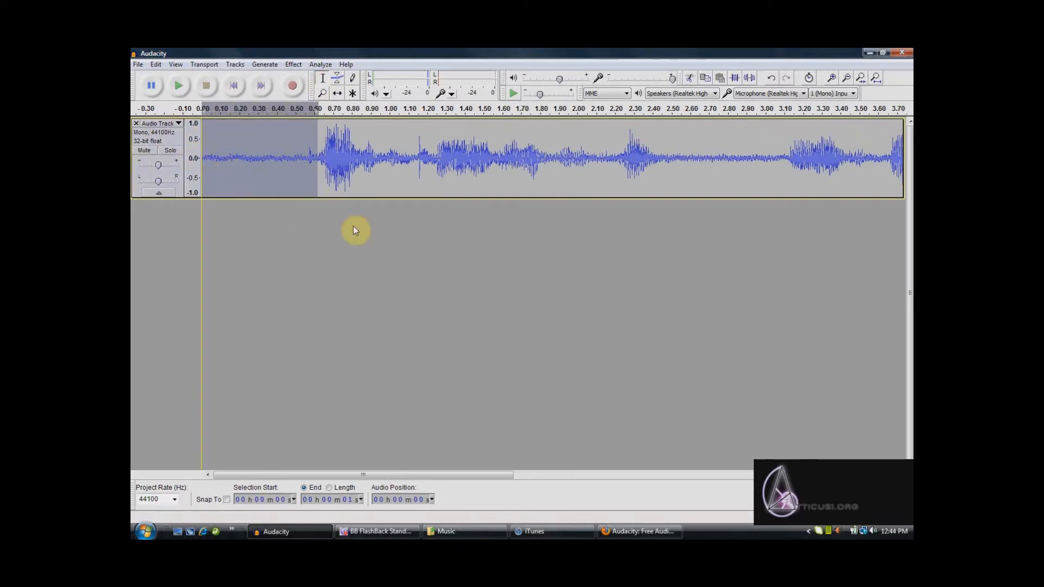
pyautogui.press('Delete')
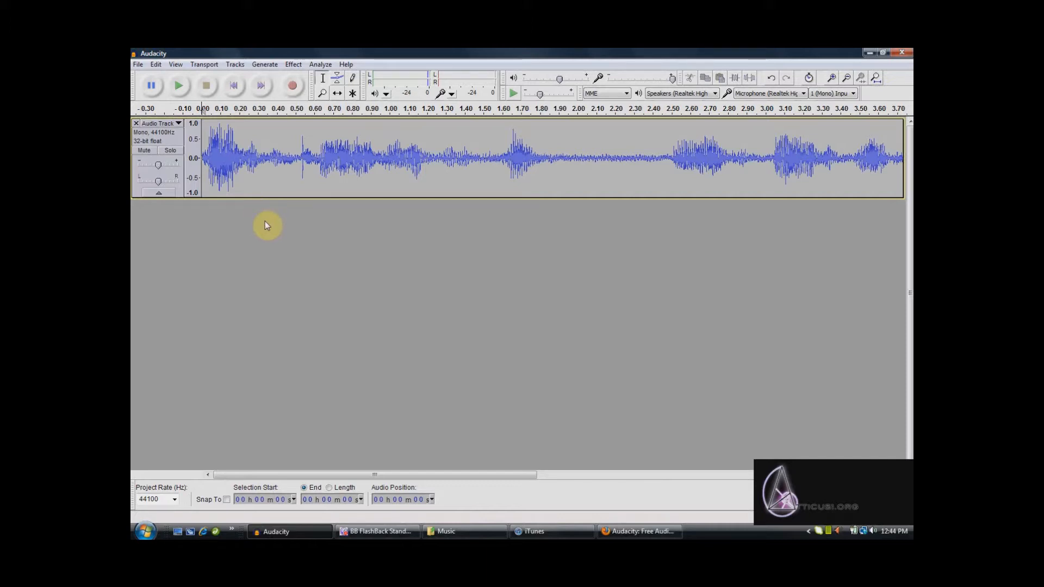
# Switch to iTunes, check the MP3 conversion option for the second Club Foot song, and return to Audacity.
pyautogui.click(563, 535)
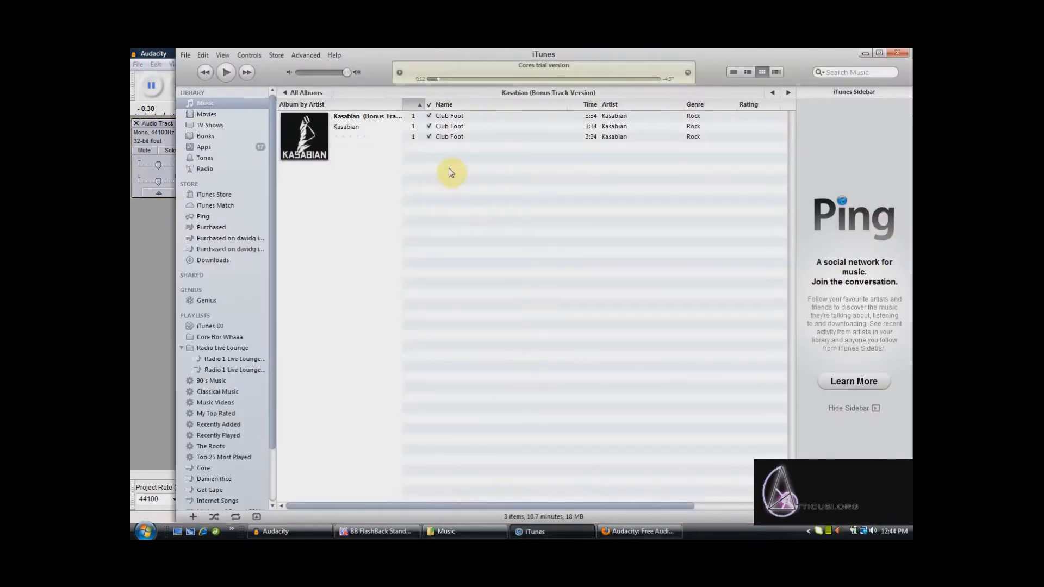
pyautogui.rightClick(449, 129)
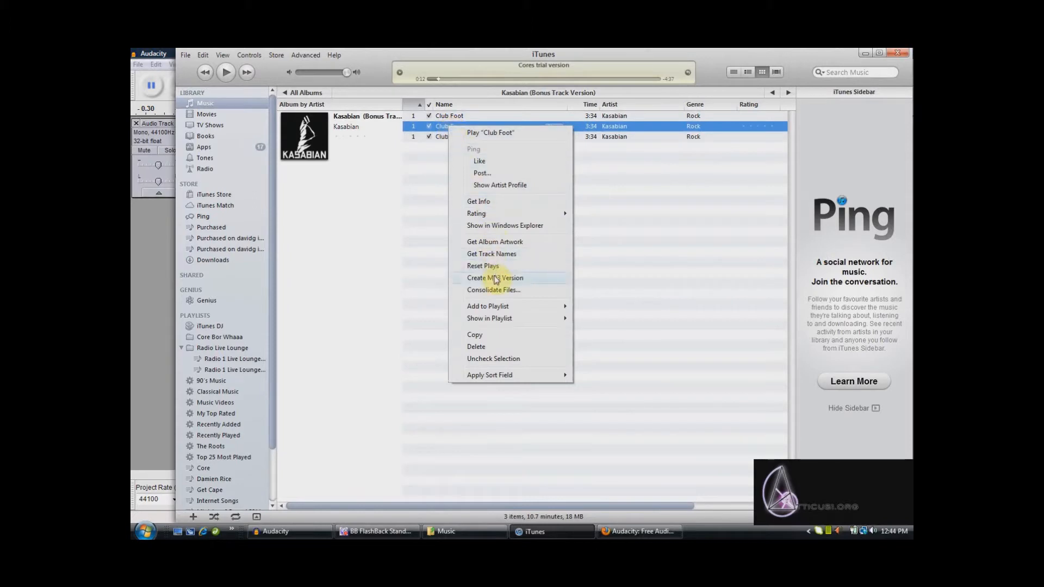
pyautogui.click(431, 157)
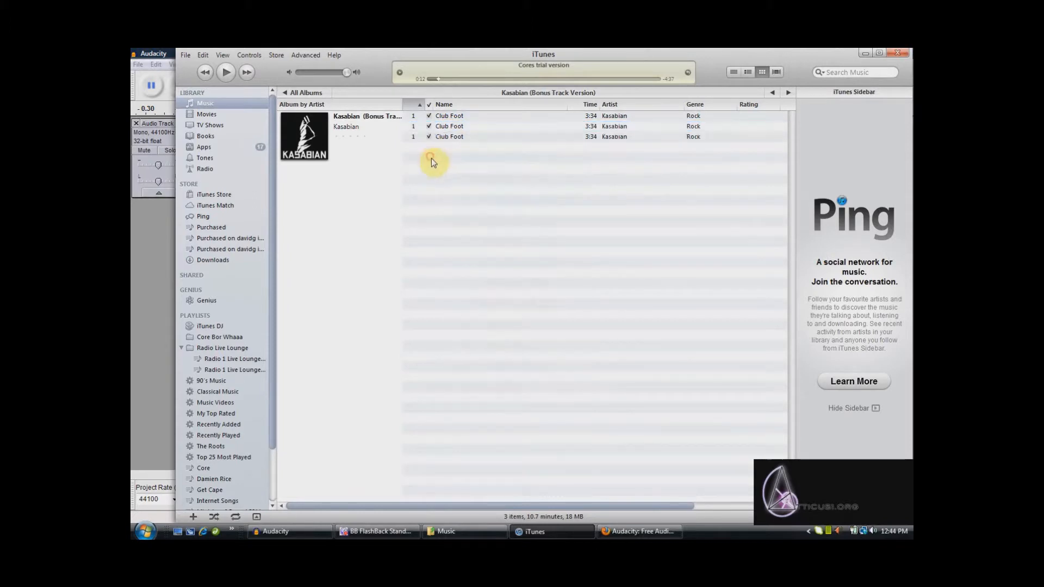
pyautogui.click(148, 244)
# Import the Dales Music audio file as a second track and preview it together with the voice recording.
pyautogui.click(139, 64)
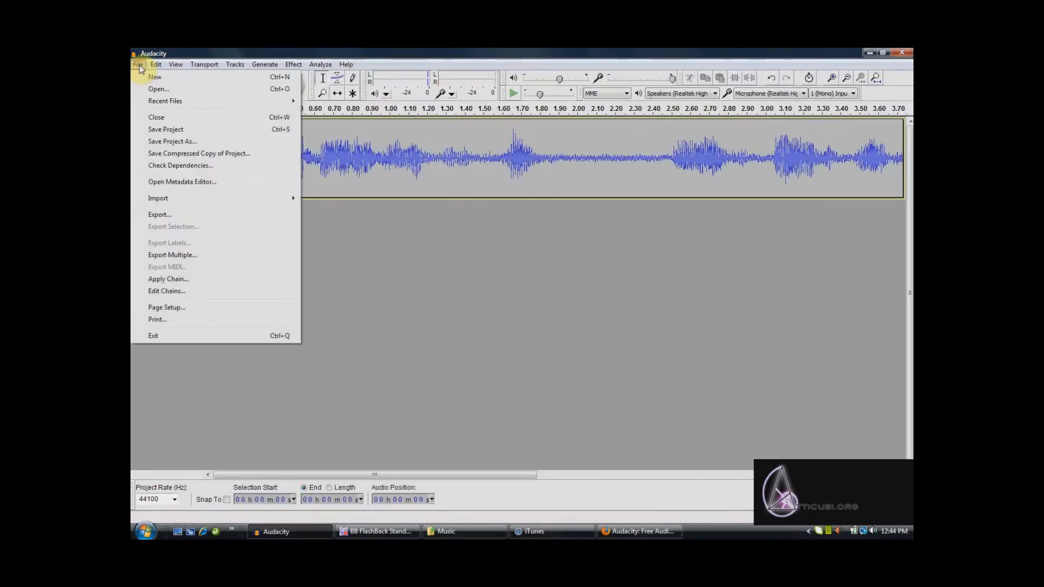
pyautogui.moveTo(205, 202)
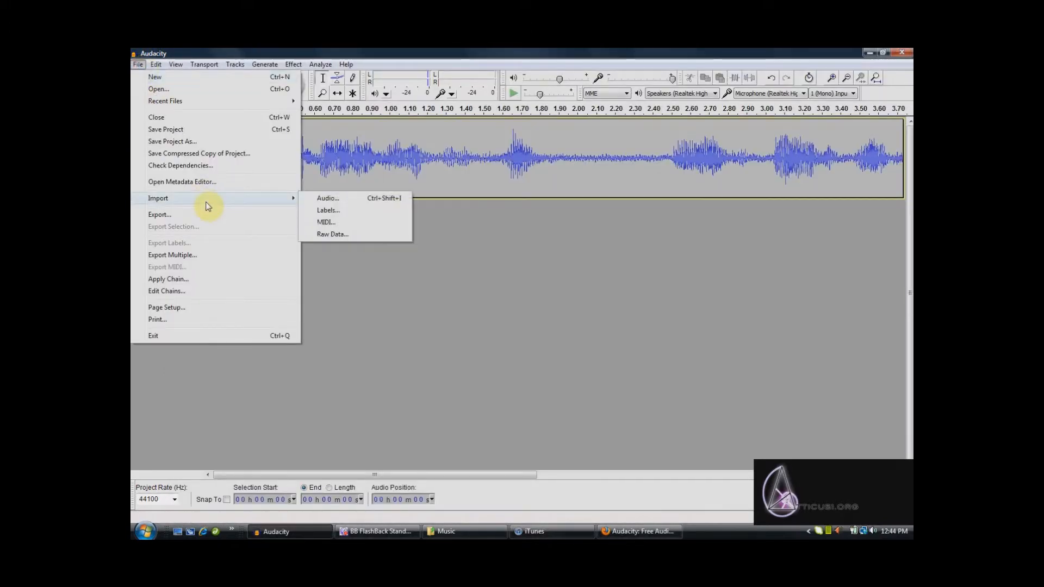
pyautogui.click(344, 204)
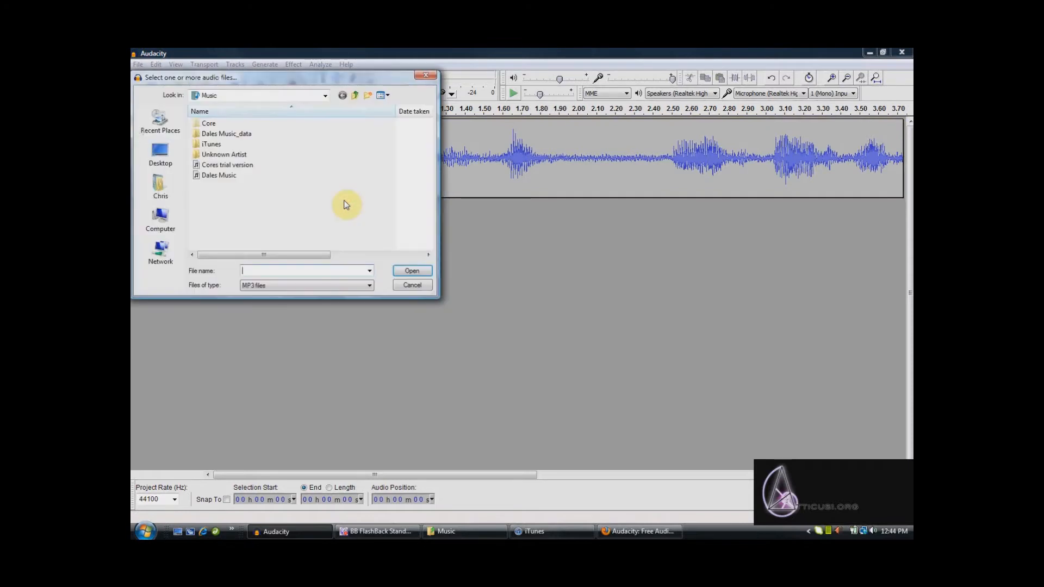
pyautogui.doubleClick(211, 176)
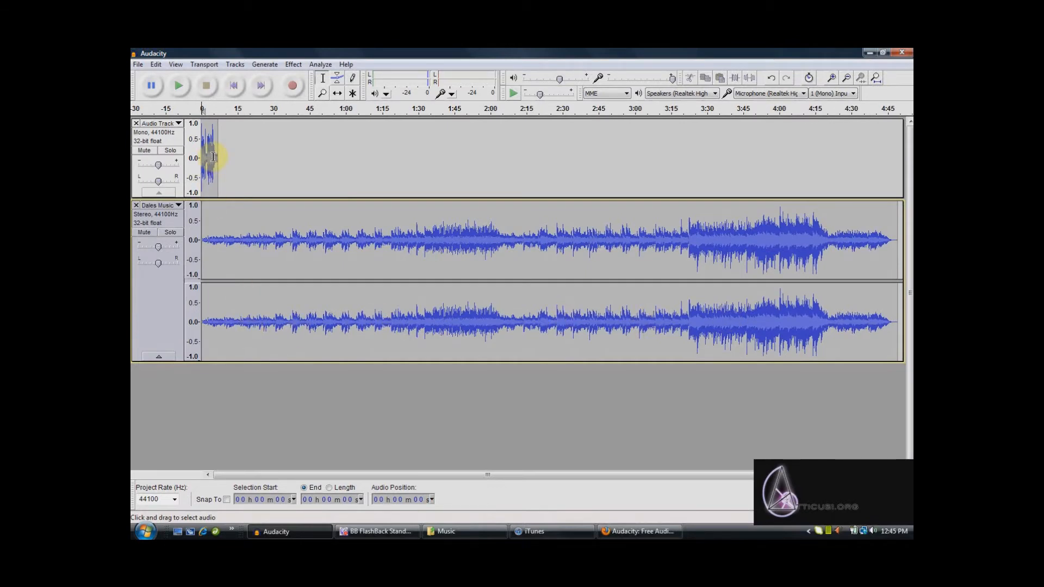
pyautogui.click(179, 88)
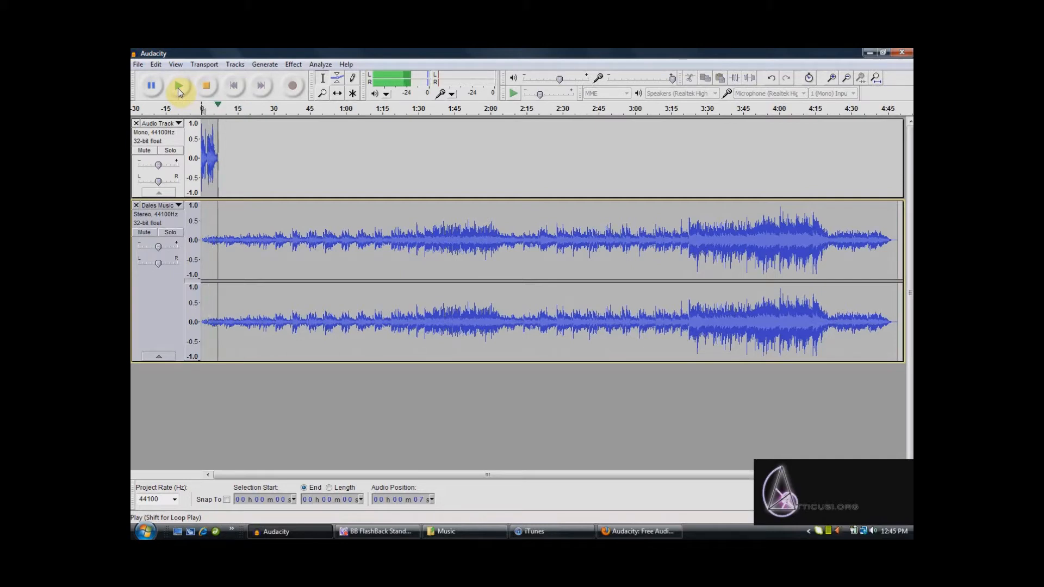
pyautogui.click(210, 91)
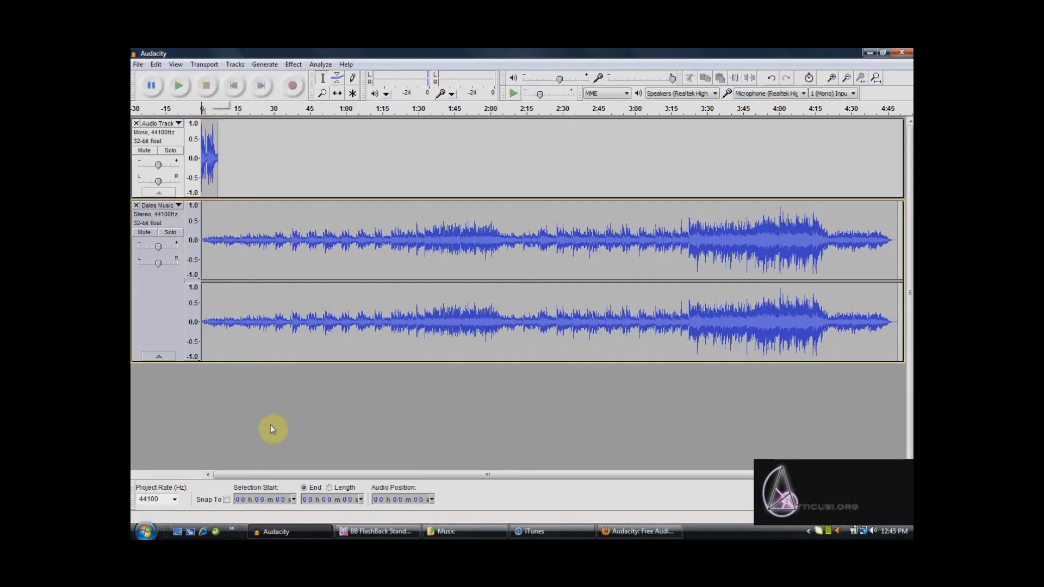
# Shift the voice clip in time so that it starts at about 3.5 seconds over the music.
pyautogui.click(322, 93)
pyautogui.click(207, 147)
pyautogui.click(207, 146)
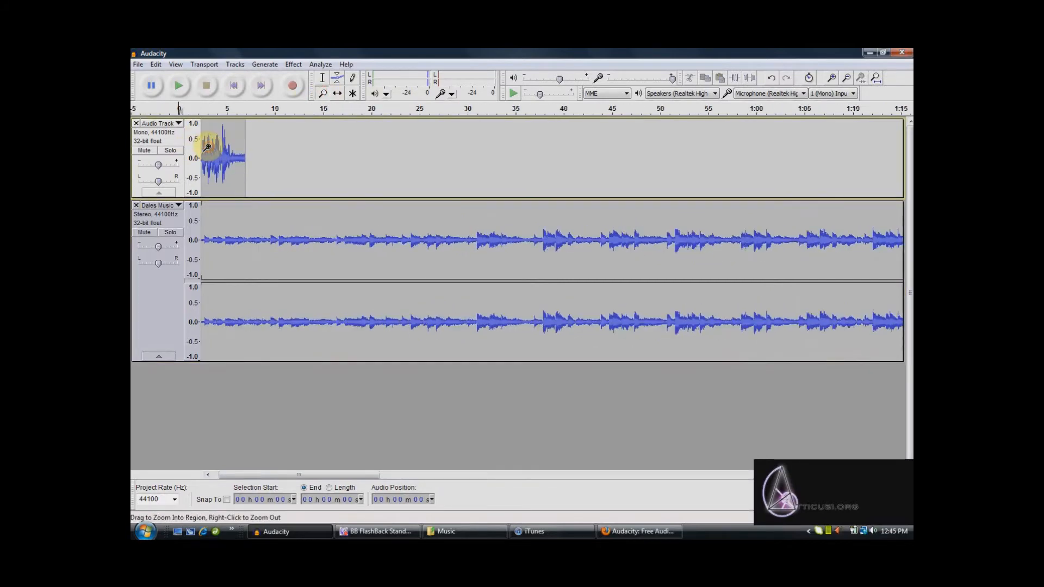
pyautogui.click(210, 146)
pyautogui.click(213, 147)
pyautogui.click(215, 146)
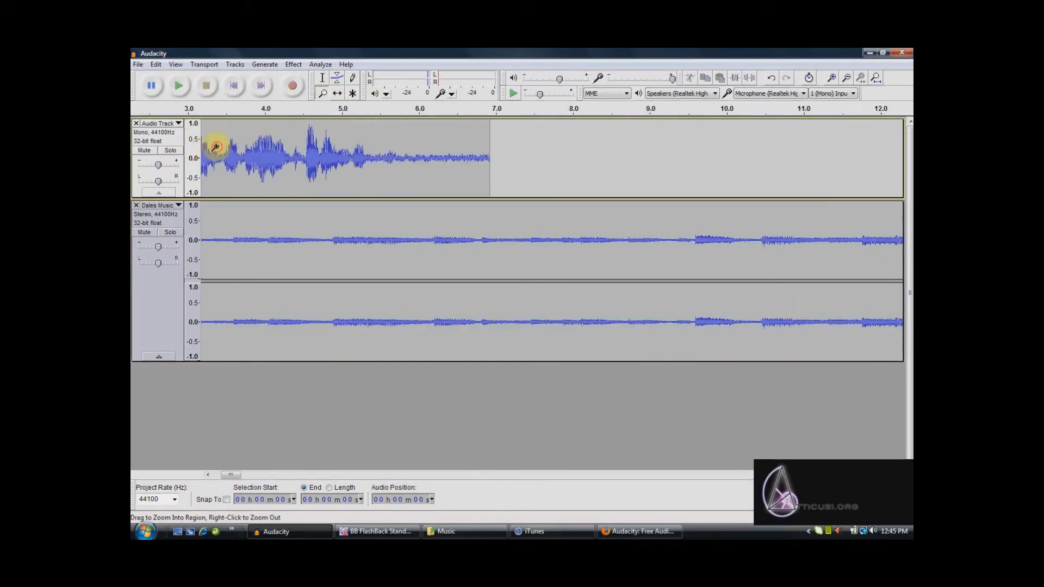
pyautogui.click(216, 146)
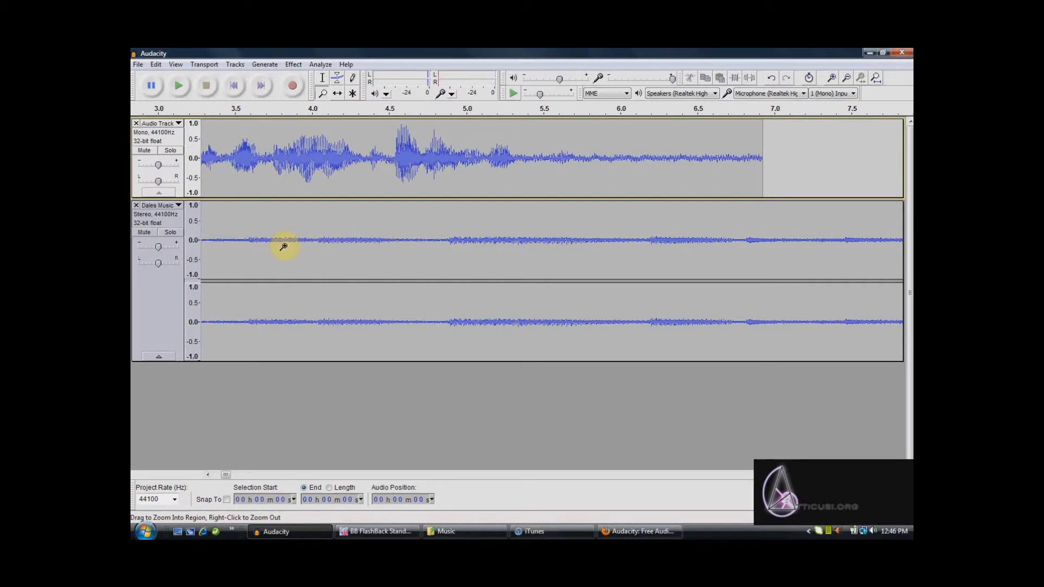
pyautogui.click(338, 95)
pyautogui.moveTo(235, 144); pyautogui.dragTo(781, 157)
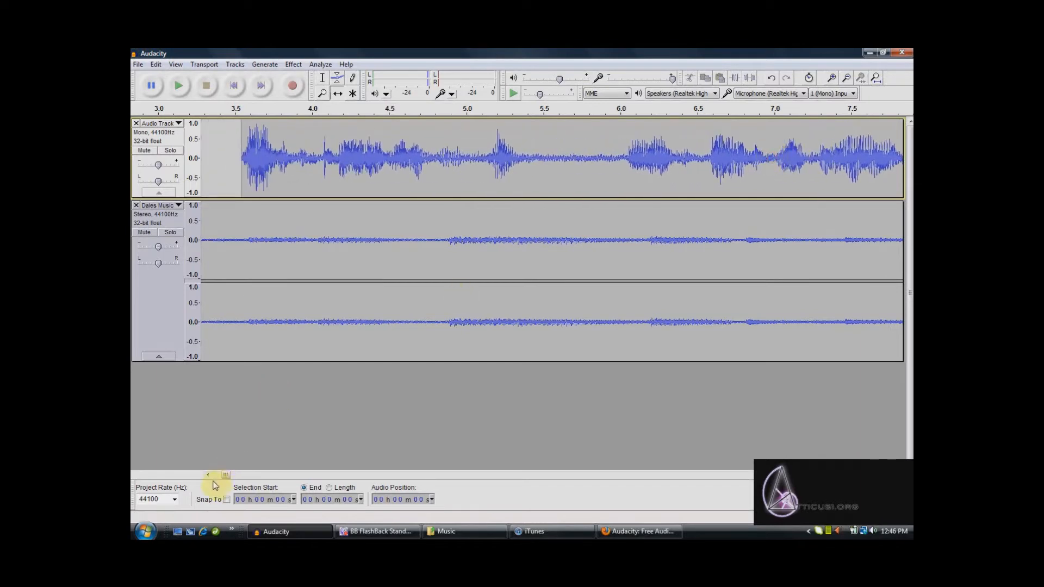
# Fine-tune the voice clip's start to about 3.9 seconds and play the mix from the beginning.
pyautogui.moveTo(219, 477); pyautogui.dragTo(214, 476)
pyautogui.moveTo(781, 168); pyautogui.dragTo(752, 172)
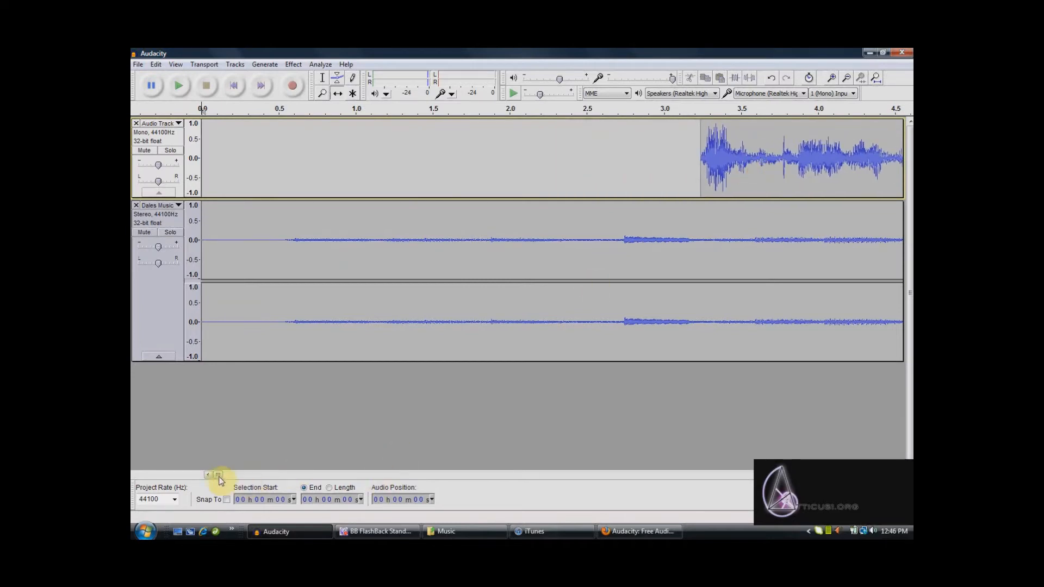
pyautogui.moveTo(217, 476); pyautogui.dragTo(224, 477)
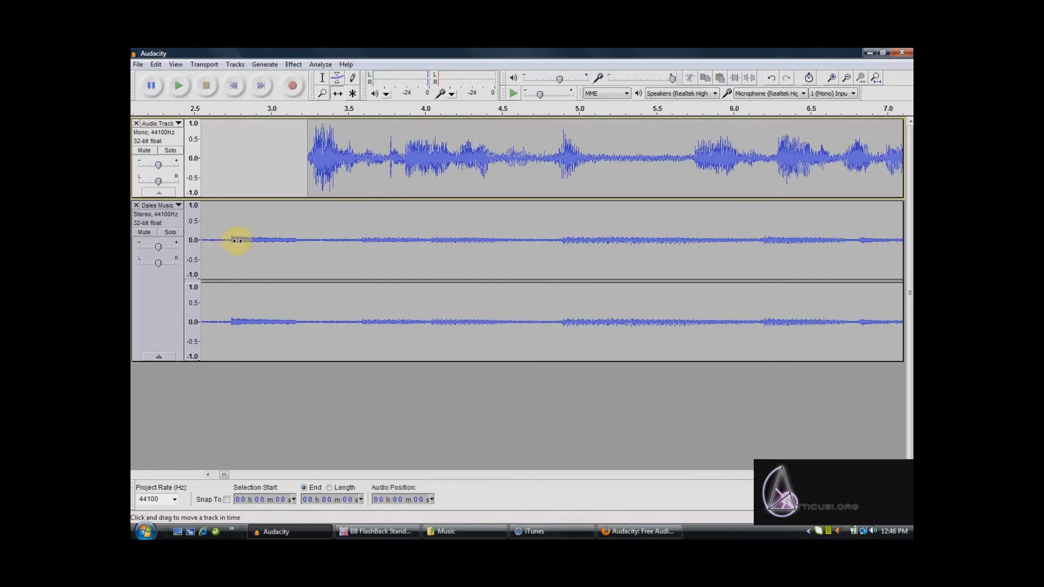
pyautogui.moveTo(336, 167); pyautogui.dragTo(435, 170)
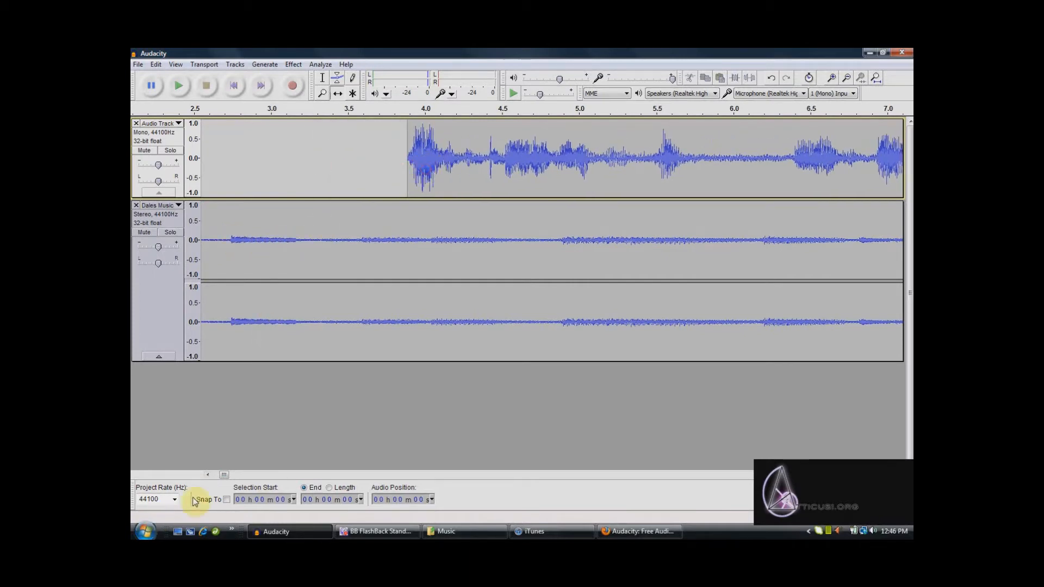
pyautogui.moveTo(223, 475); pyautogui.dragTo(216, 475)
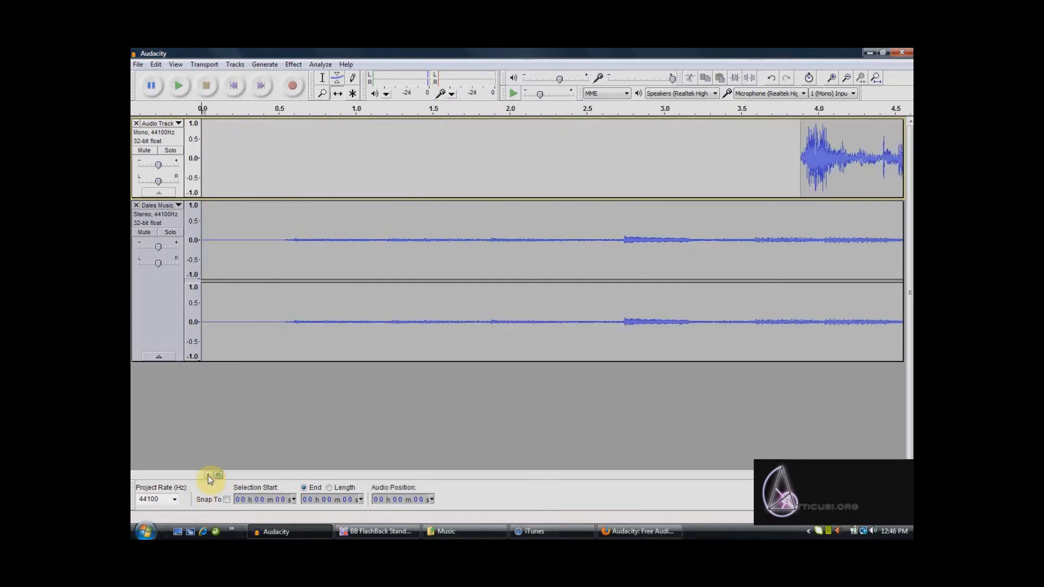
pyautogui.click(180, 87)
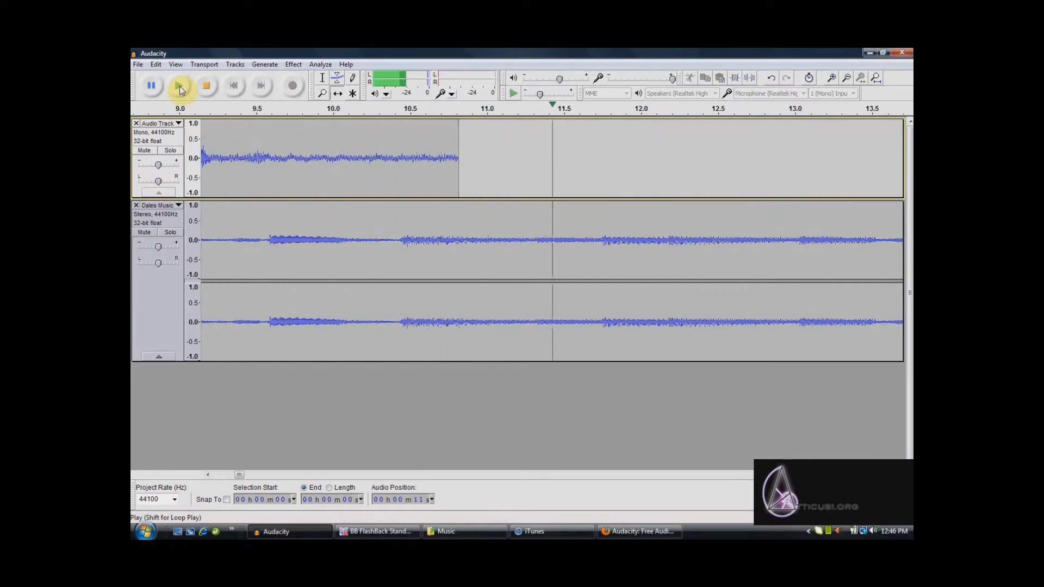
pyautogui.click(206, 86)
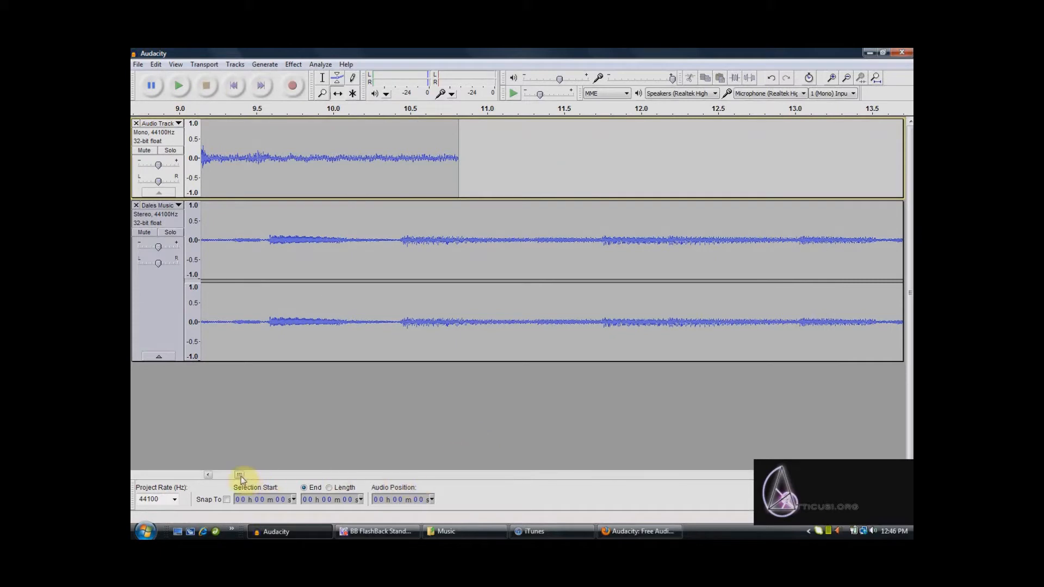
# Apply Fade Out to the voice clip from about 8.7 seconds to its end at about 10.8 seconds, and play the mix from the beginning.
pyautogui.moveTo(240, 475); pyautogui.dragTo(235, 474)
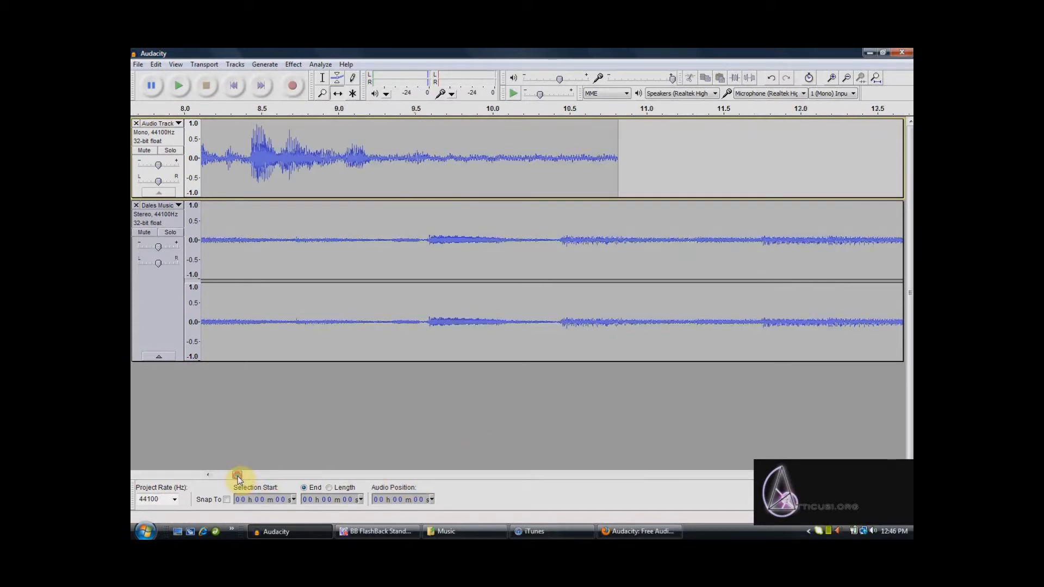
pyautogui.click(323, 79)
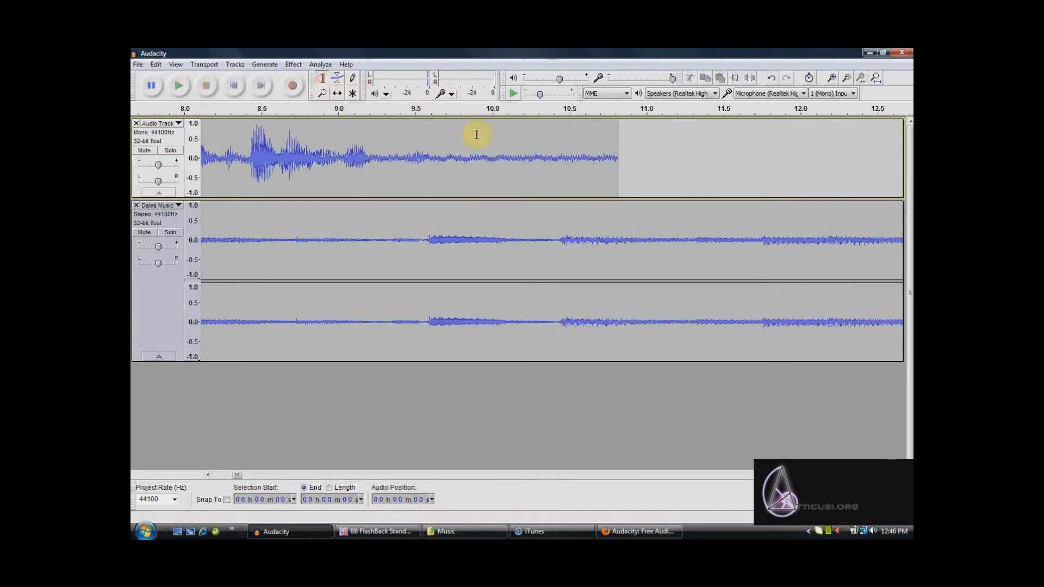
pyautogui.moveTo(619, 174); pyautogui.dragTo(299, 181)
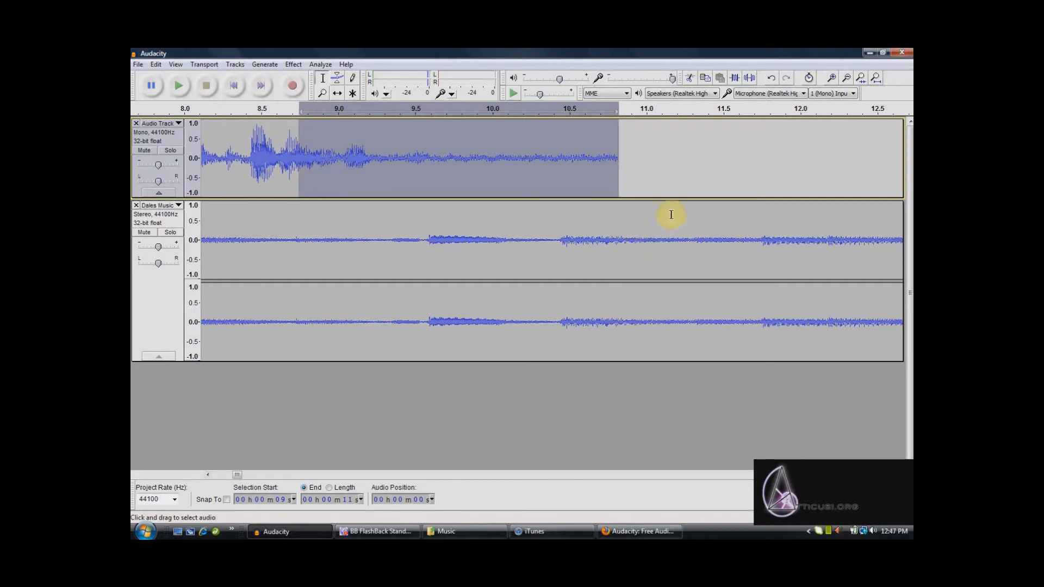
pyautogui.click(294, 65)
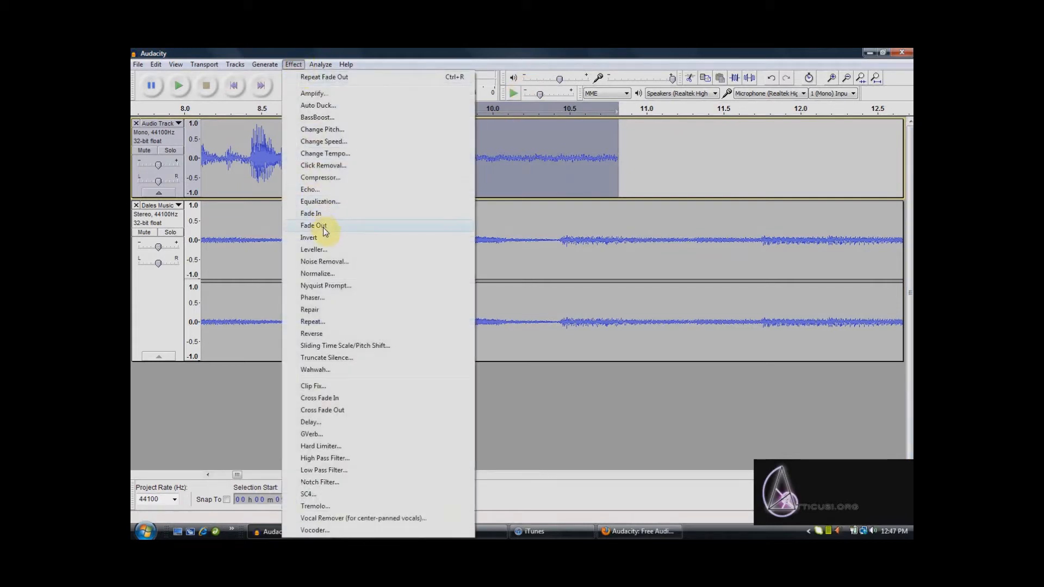
pyautogui.click(322, 226)
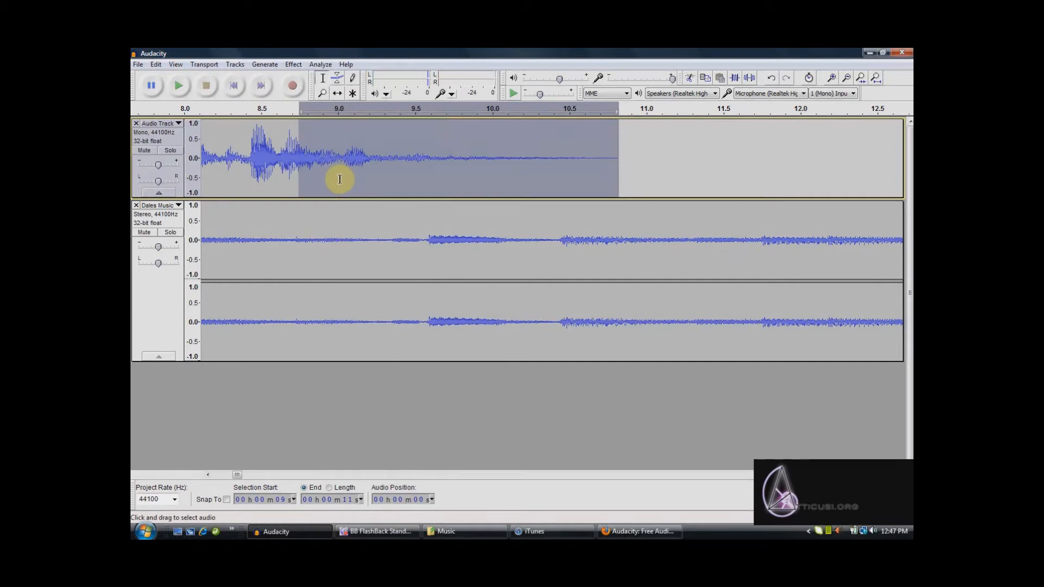
pyautogui.moveTo(236, 476); pyautogui.dragTo(218, 475)
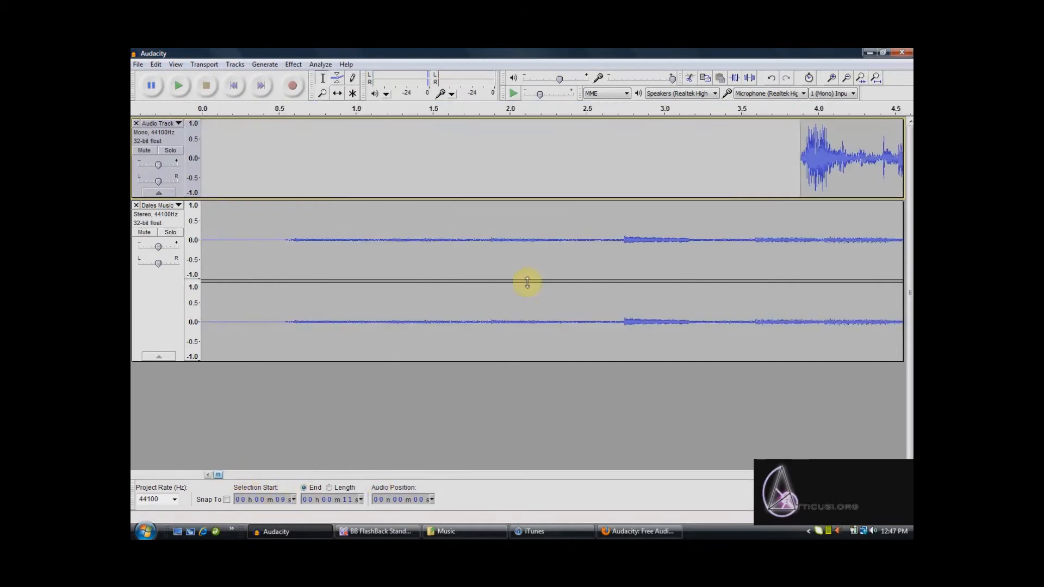
pyautogui.click(180, 85)
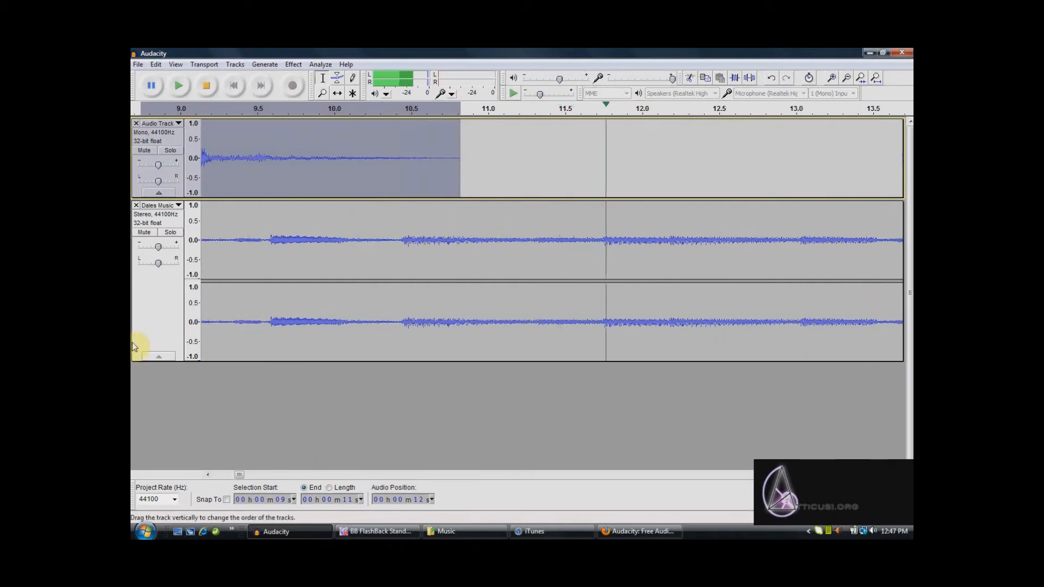
# Apply Fade In to the very beginning of the voice clip, from about 3.89 to 3.92 seconds.
pyautogui.click(207, 86)
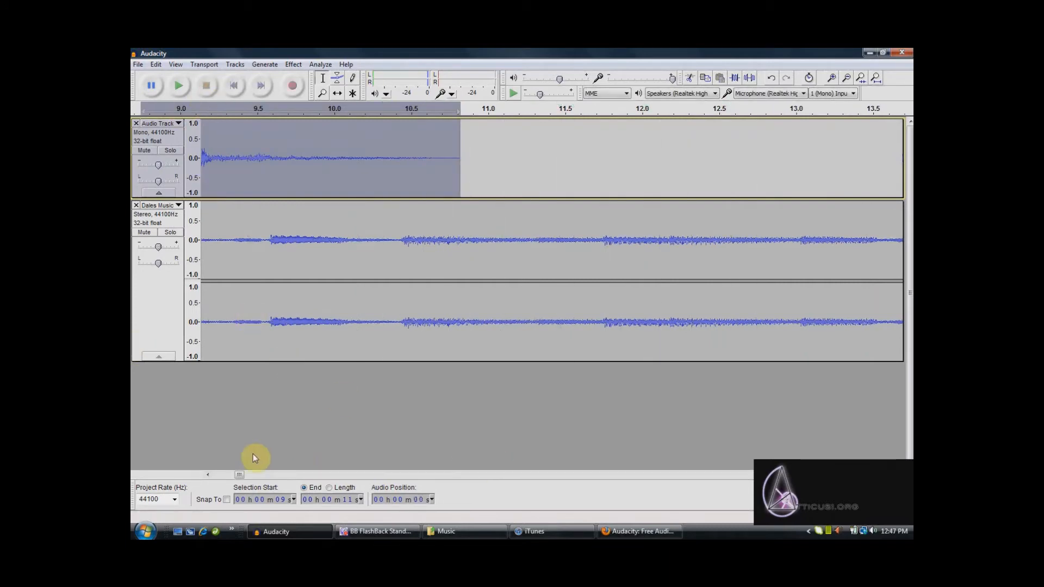
pyautogui.moveTo(240, 475); pyautogui.dragTo(217, 474)
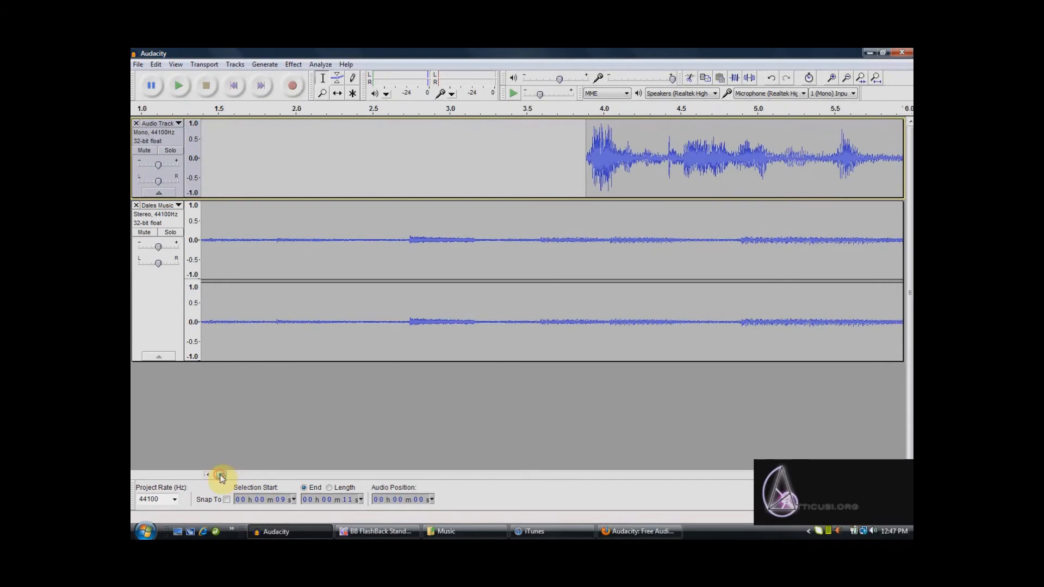
pyautogui.click(322, 93)
pyautogui.click(588, 158)
pyautogui.click(589, 157)
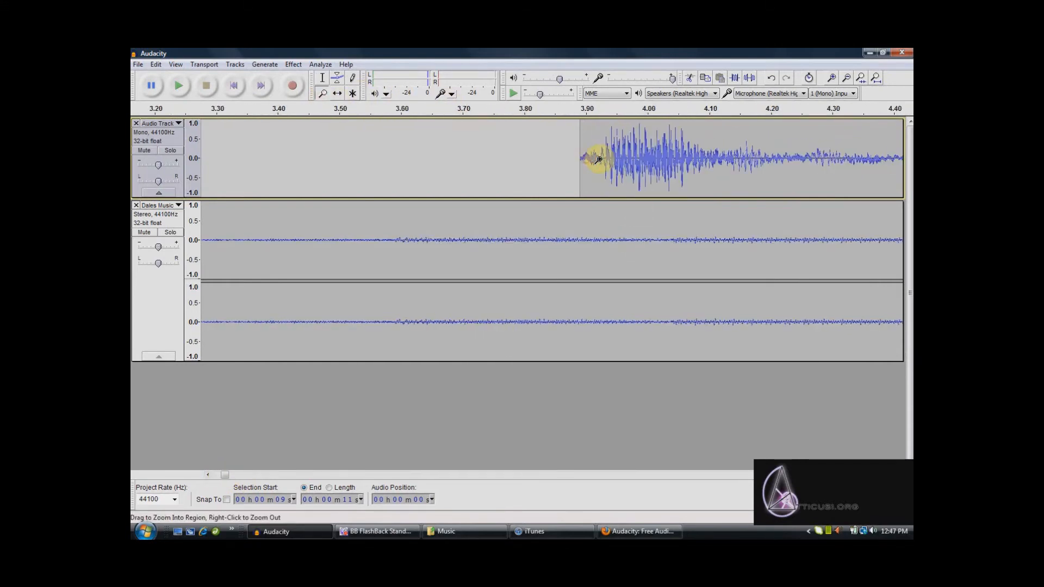
pyautogui.click(594, 157)
pyautogui.click(598, 159)
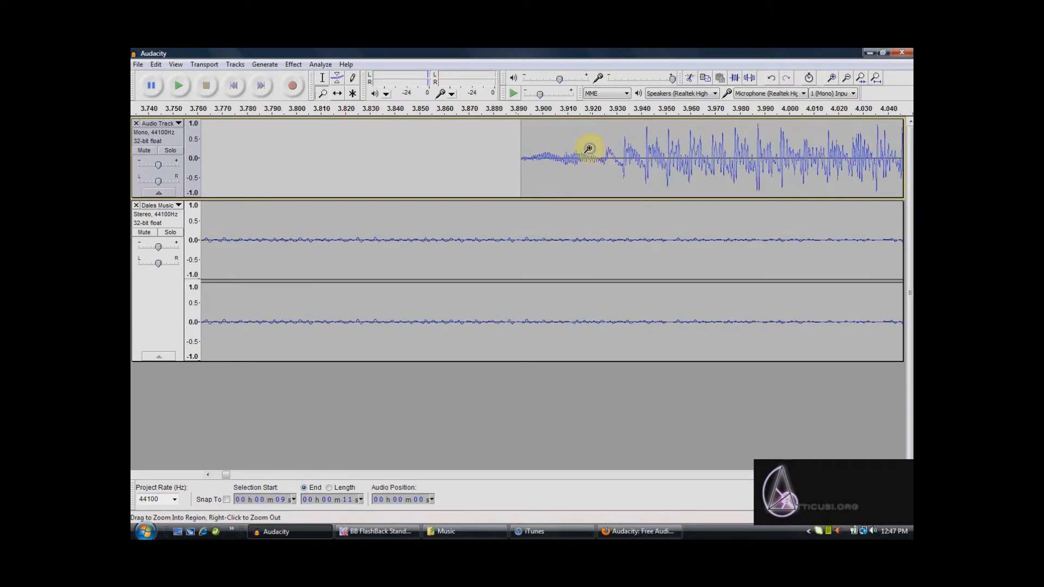
pyautogui.rightClick(588, 146)
pyautogui.rightClick(653, 154)
pyautogui.click(322, 78)
pyautogui.moveTo(624, 160); pyautogui.dragTo(604, 160)
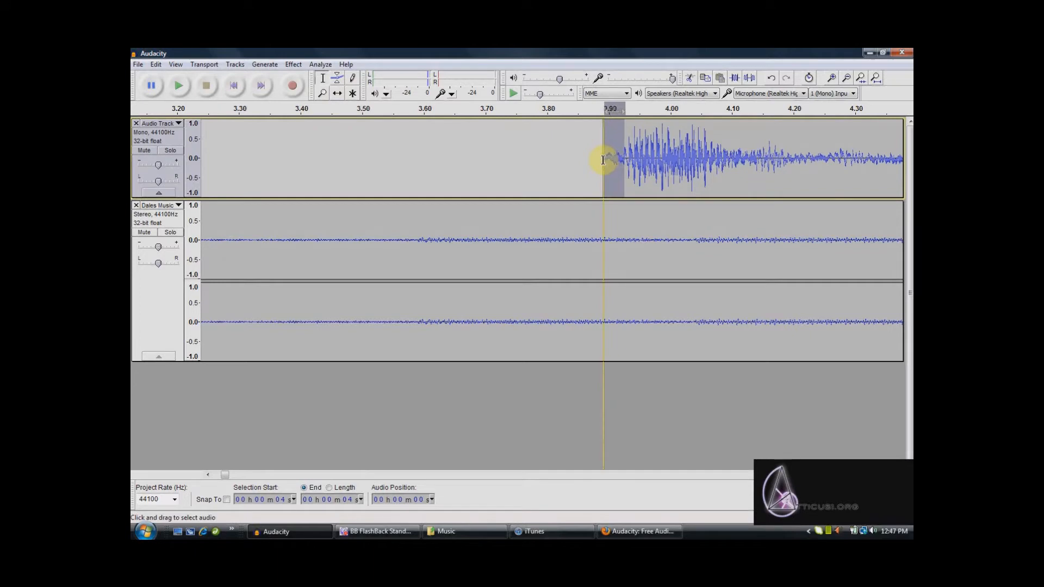
pyautogui.click(293, 65)
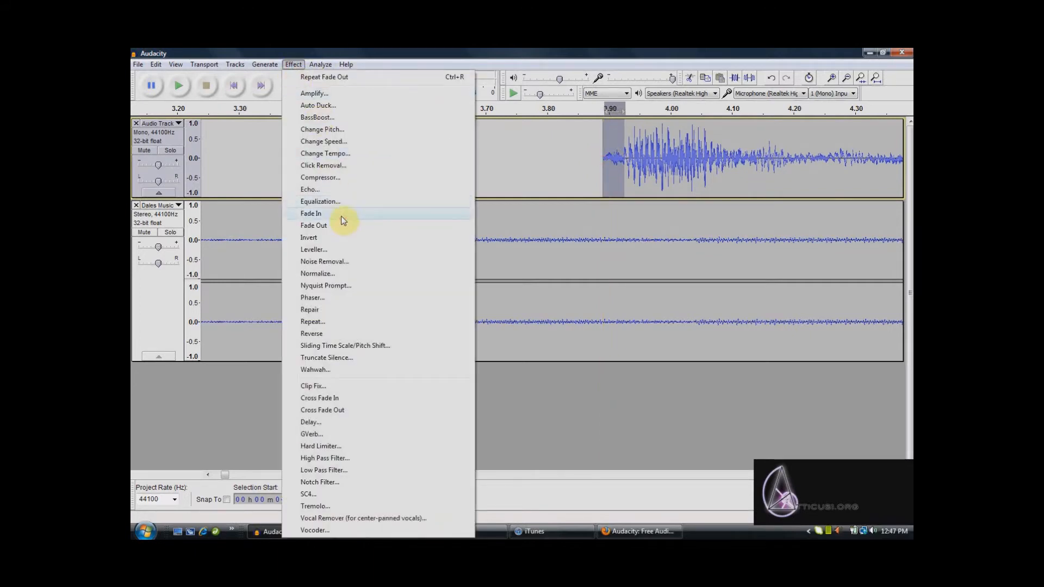
pyautogui.click(341, 215)
# Play the mix from the beginning through to about 10.8 seconds, near the end of the voice clip.
pyautogui.click(210, 112)
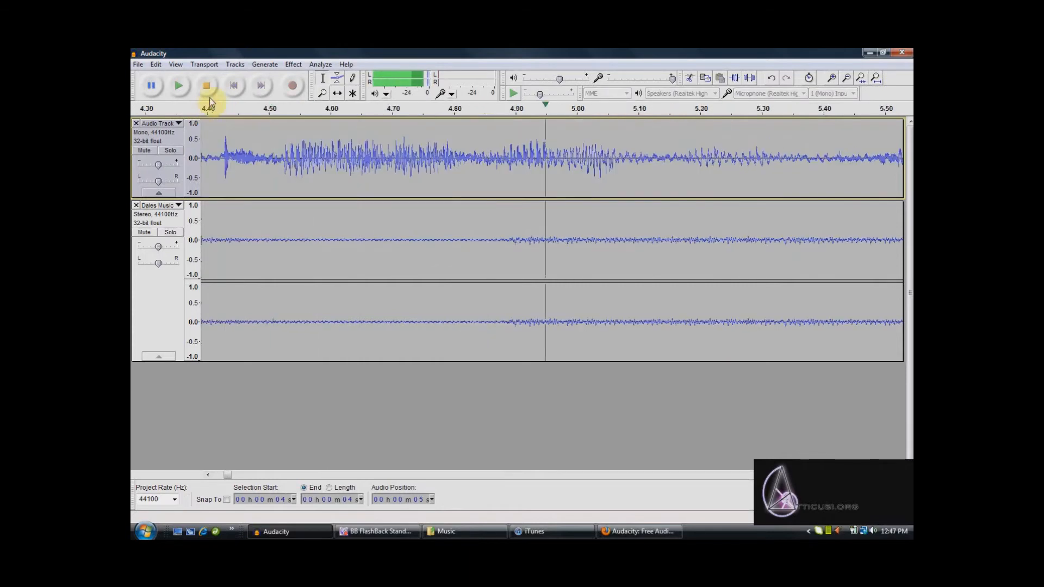
pyautogui.click(206, 86)
pyautogui.moveTo(227, 476); pyautogui.dragTo(217, 476)
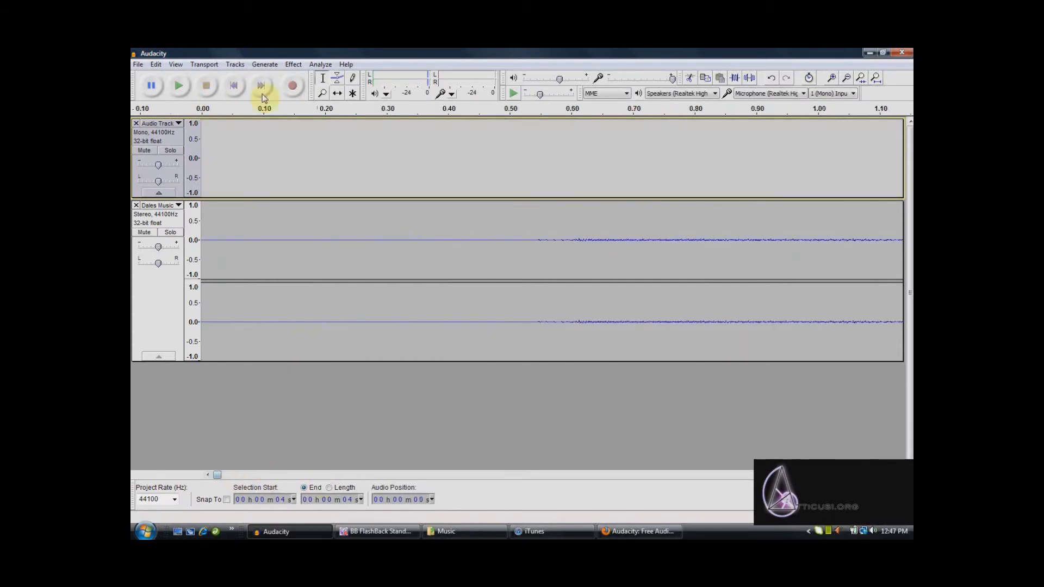
pyautogui.click(224, 109)
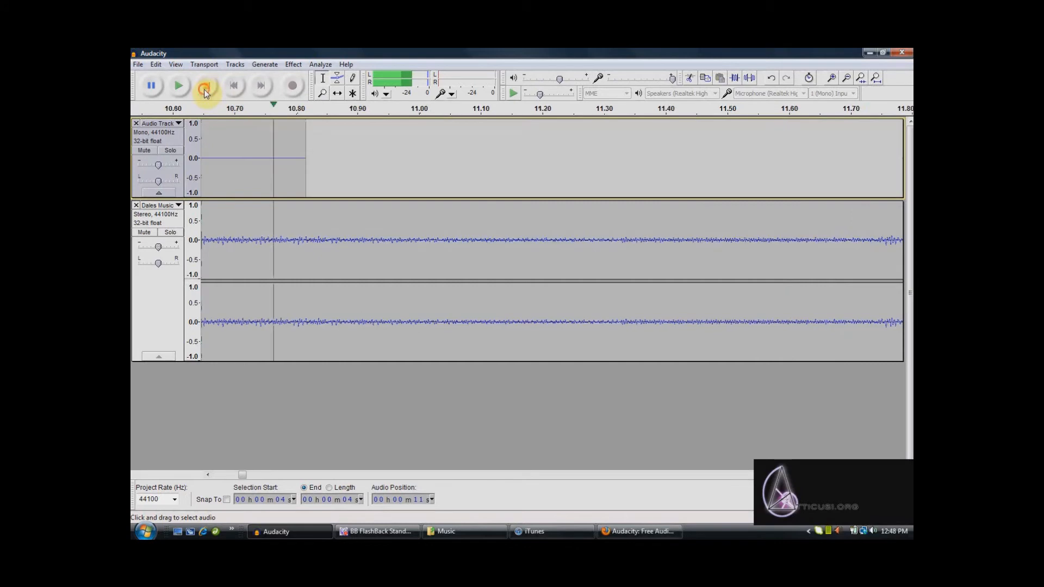
pyautogui.click(205, 87)
# Show the whole voice clip against the music and briefly select the music from its start to about 11.4 seconds.
pyautogui.click(322, 93)
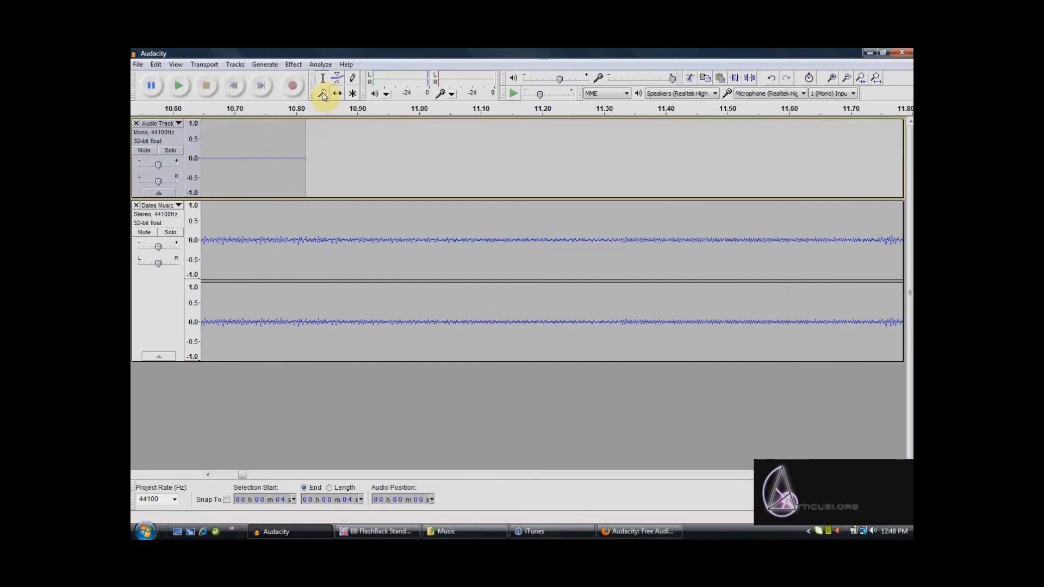
pyautogui.rightClick(261, 180)
pyautogui.rightClick(261, 181)
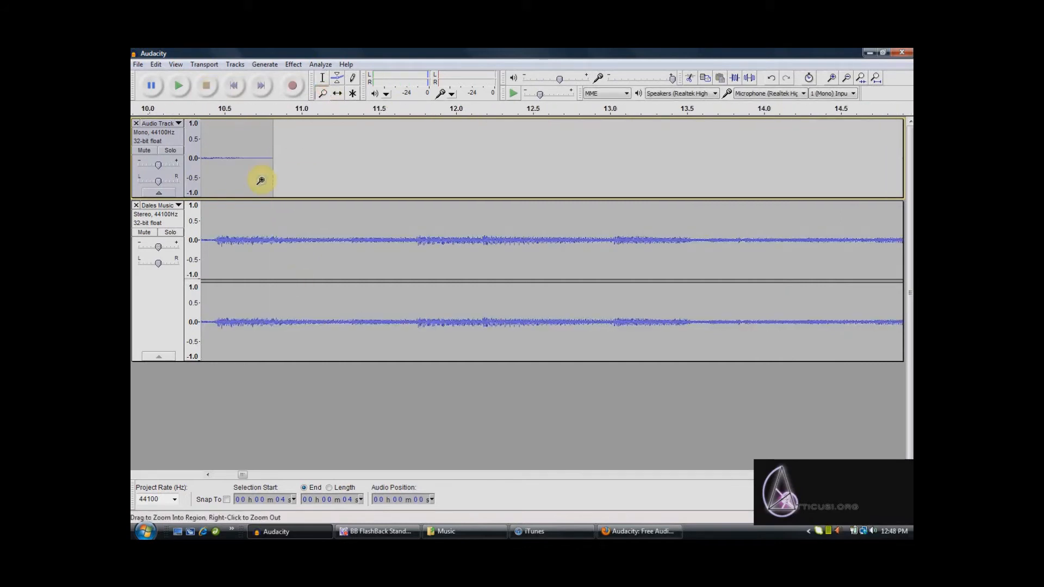
pyautogui.rightClick(261, 179)
pyautogui.rightClick(247, 180)
pyautogui.rightClick(247, 180)
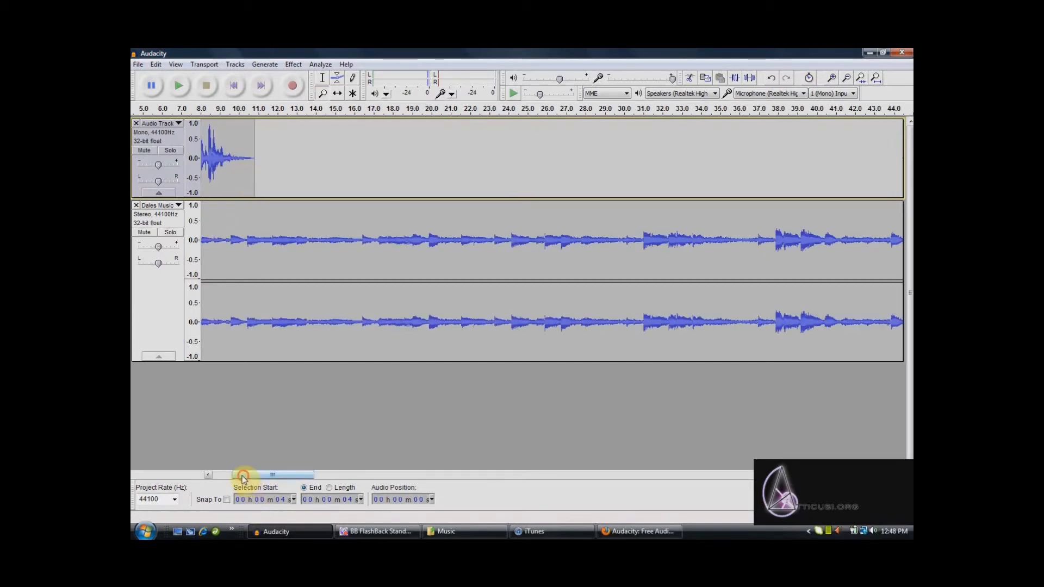
pyautogui.moveTo(245, 478); pyautogui.dragTo(212, 479)
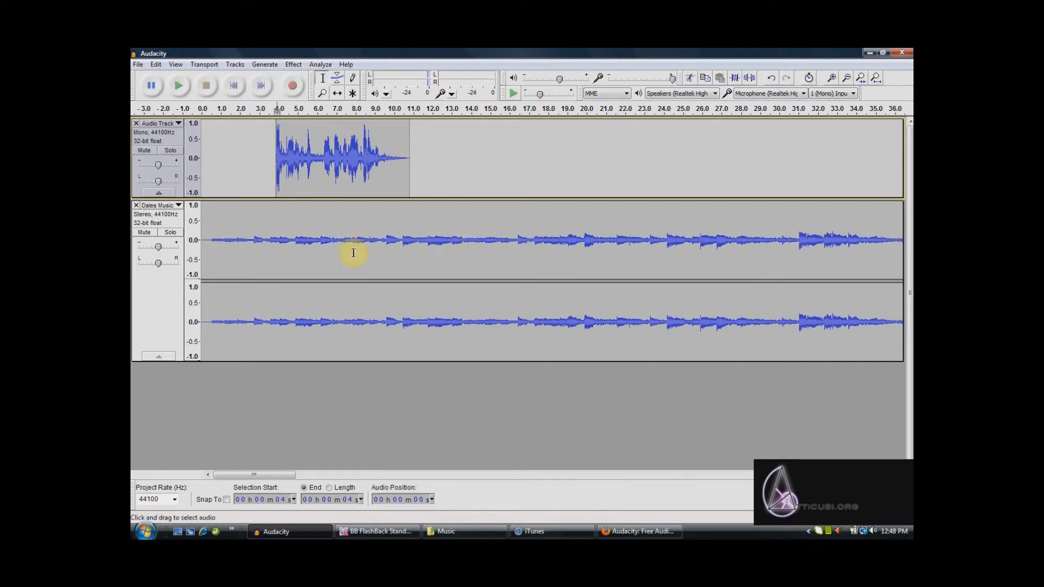
pyautogui.moveTo(420, 240); pyautogui.dragTo(171, 246)
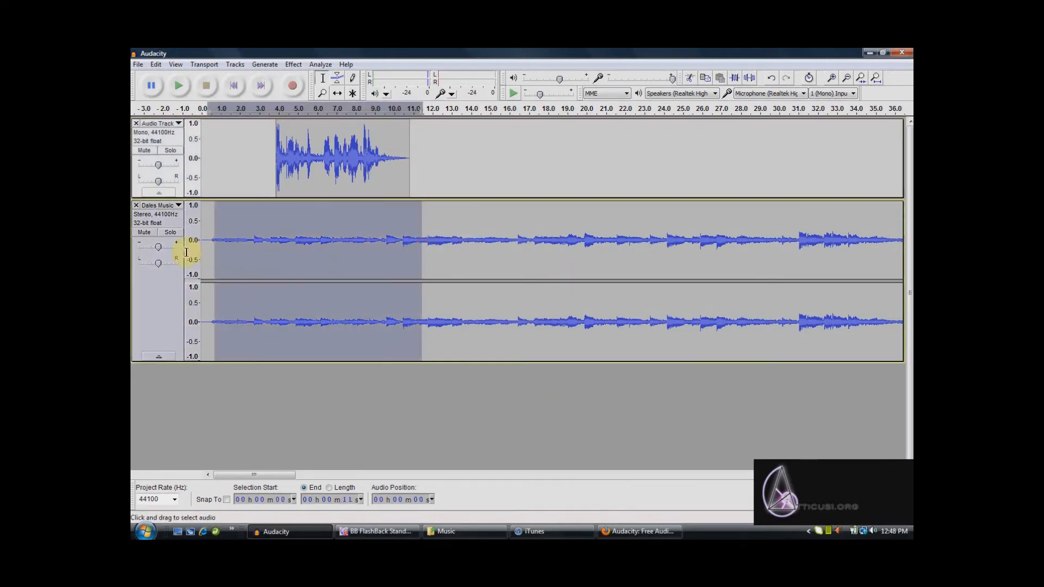
pyautogui.click(415, 400)
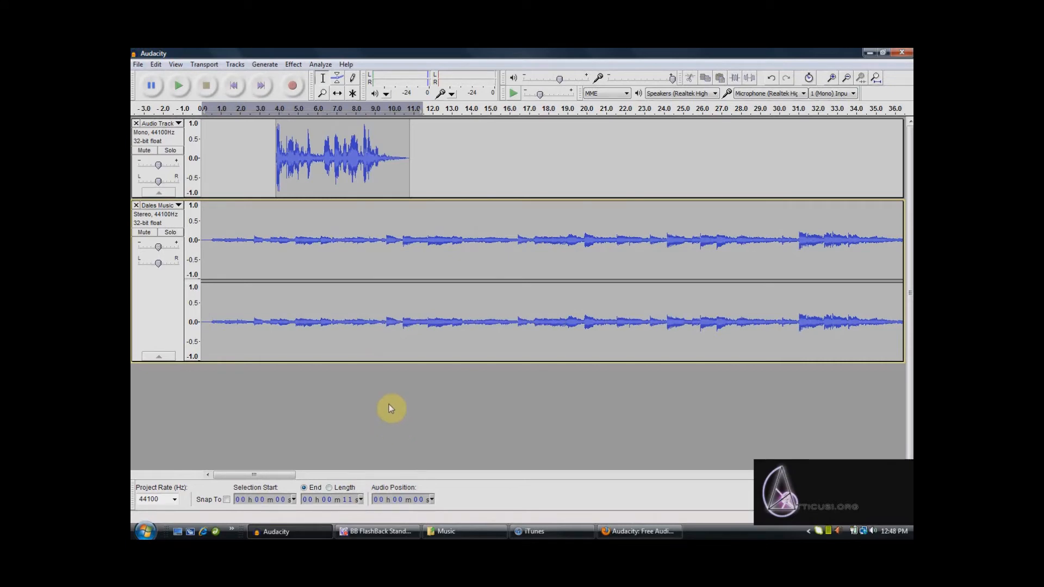
# Set up an audio export to the Music folder with the file name "Core trial 2" and the type MP3 Files.
pyautogui.click(137, 66)
pyautogui.click(187, 215)
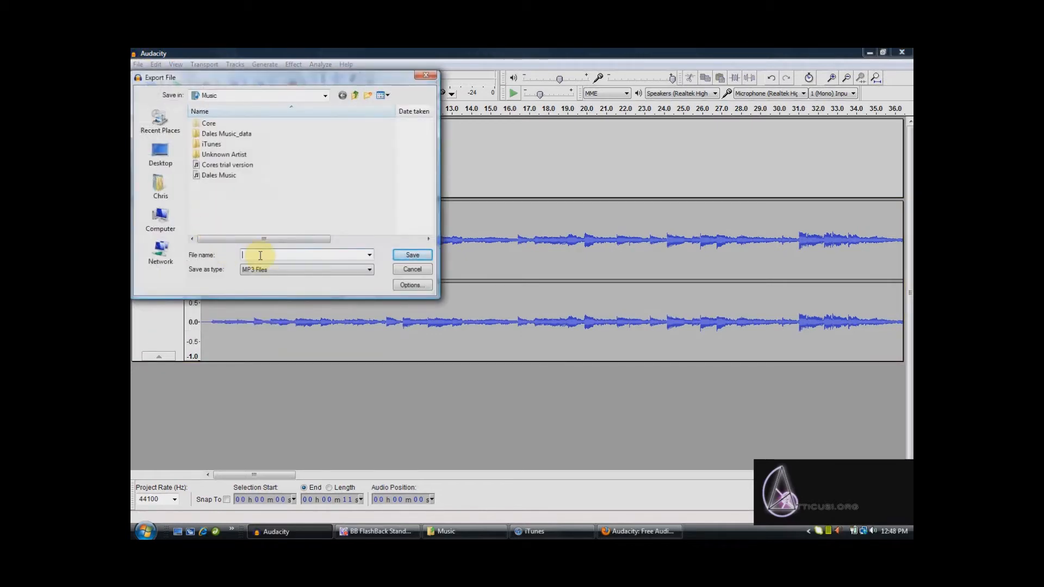
pyautogui.write('Core trial 2')
pyautogui.click(289, 273)
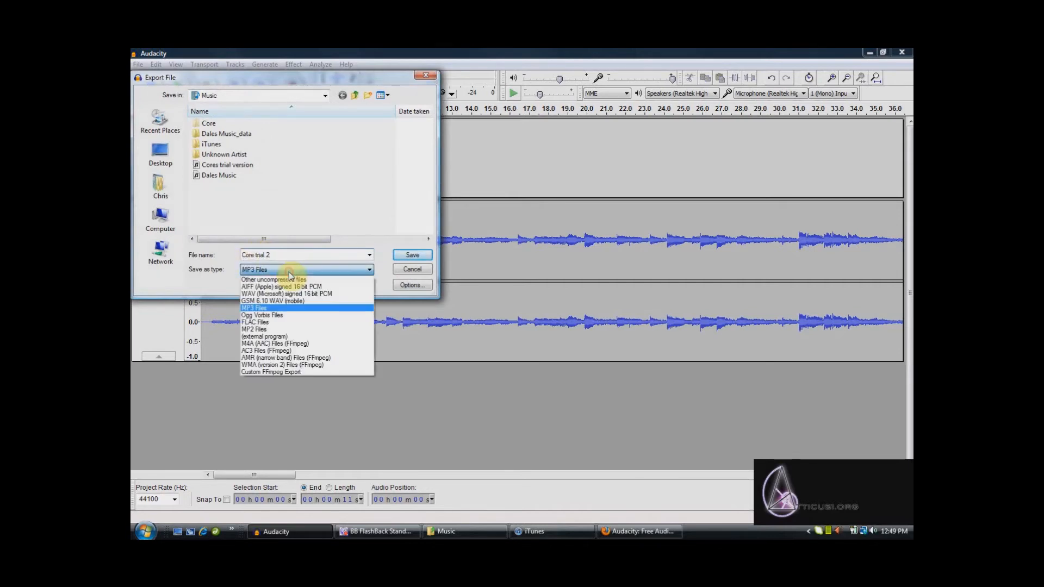
pyautogui.click(290, 309)
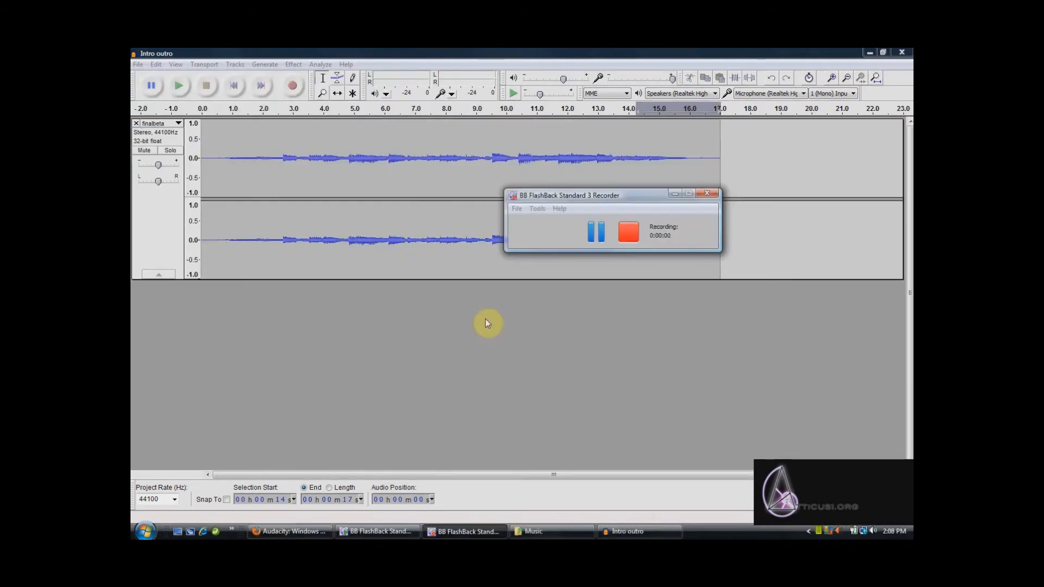
# Try to export the Intro outro project as an MP3 named "heloo", accepting the metadata and the default lame_enc.dll location.
pyautogui.click(153, 80)
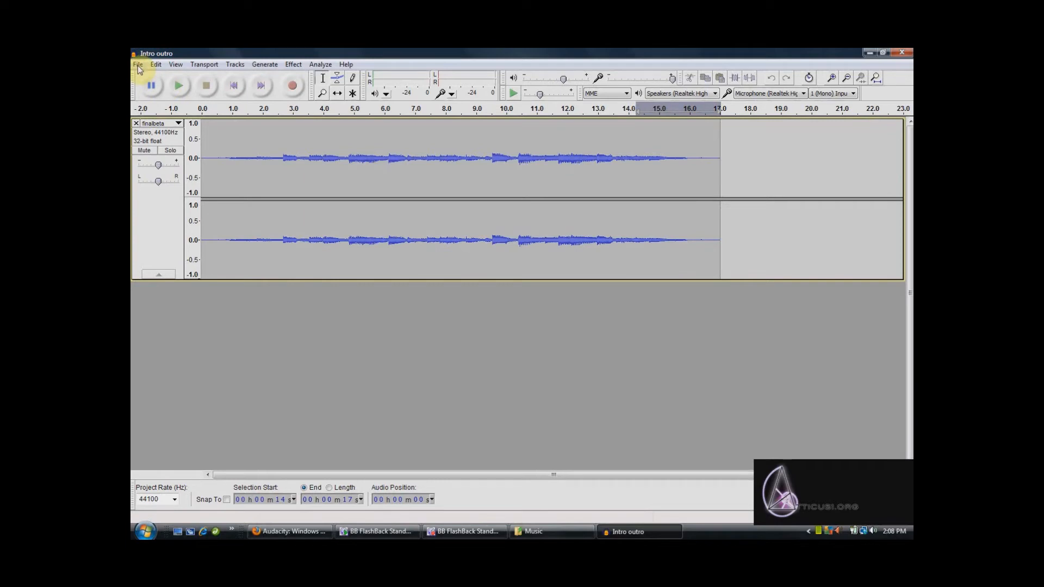
pyautogui.click(138, 65)
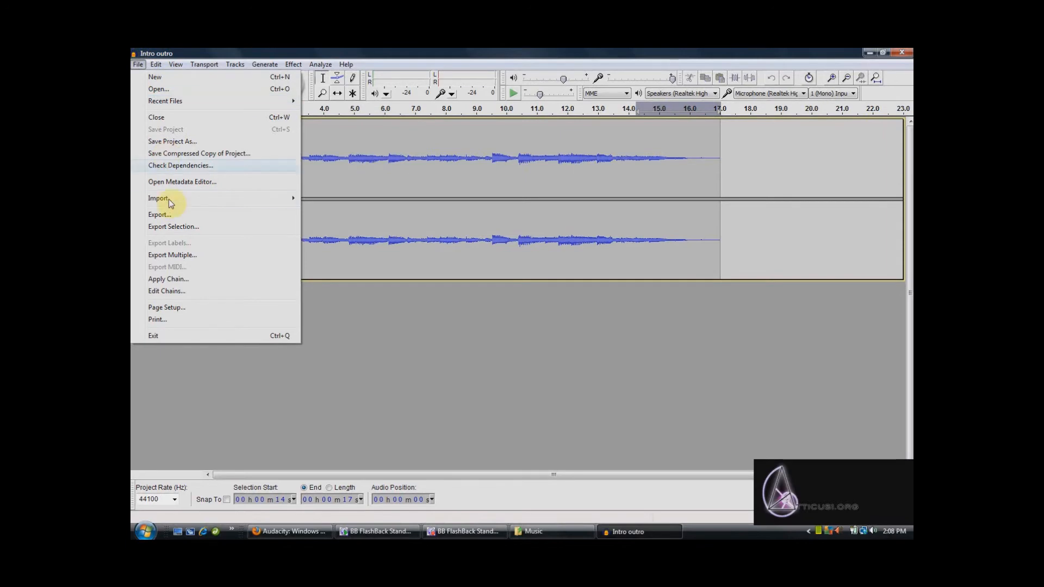
pyautogui.click(172, 215)
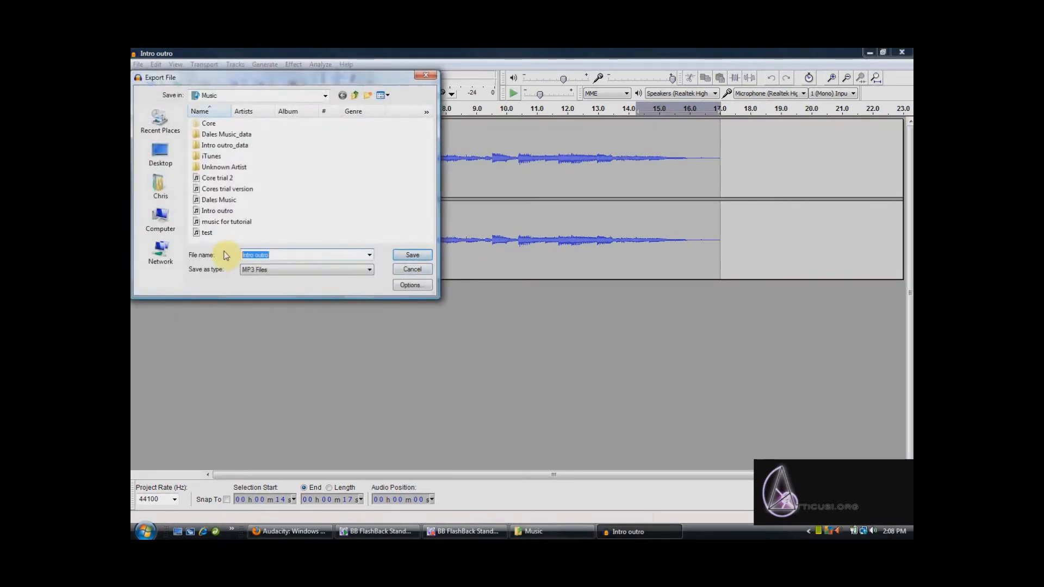
pyautogui.write('heloo')
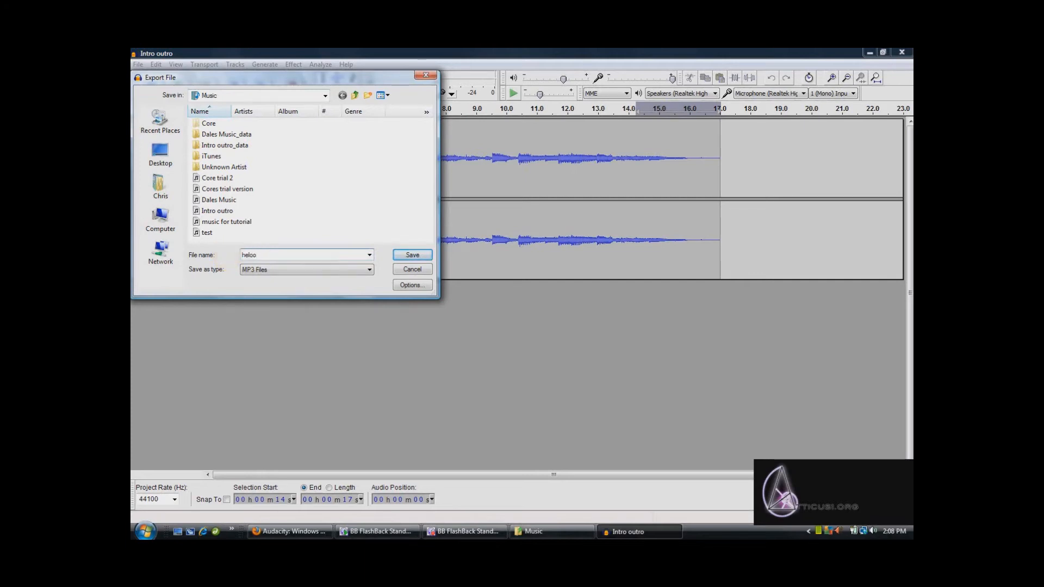
pyautogui.click(412, 255)
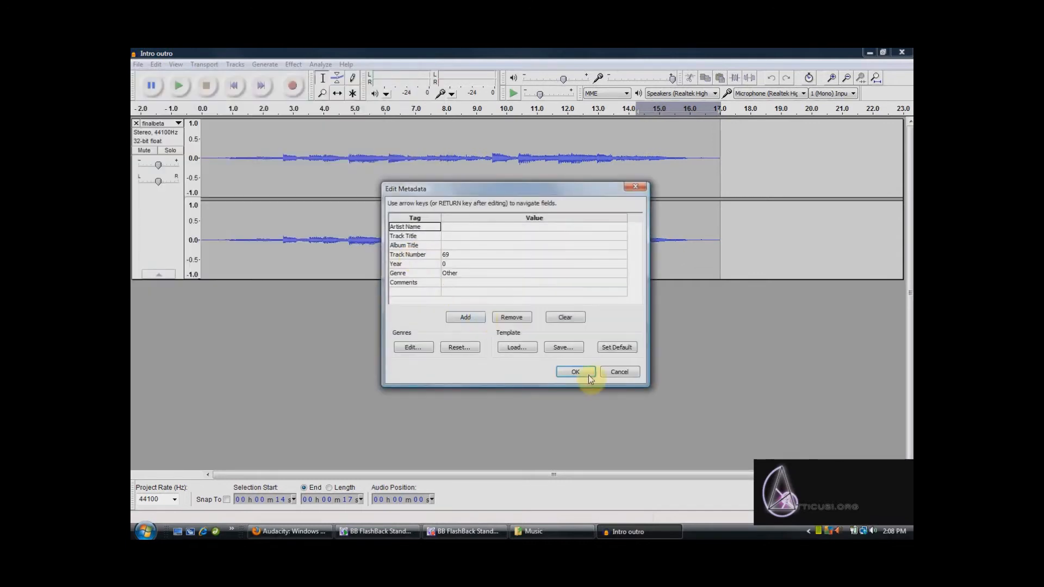
pyautogui.click(575, 373)
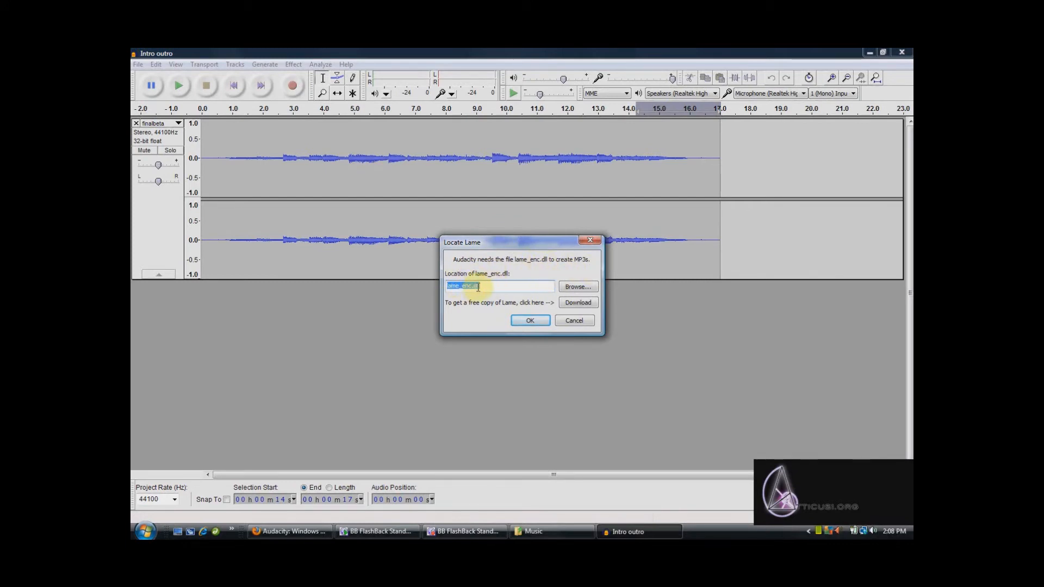
pyautogui.click(529, 321)
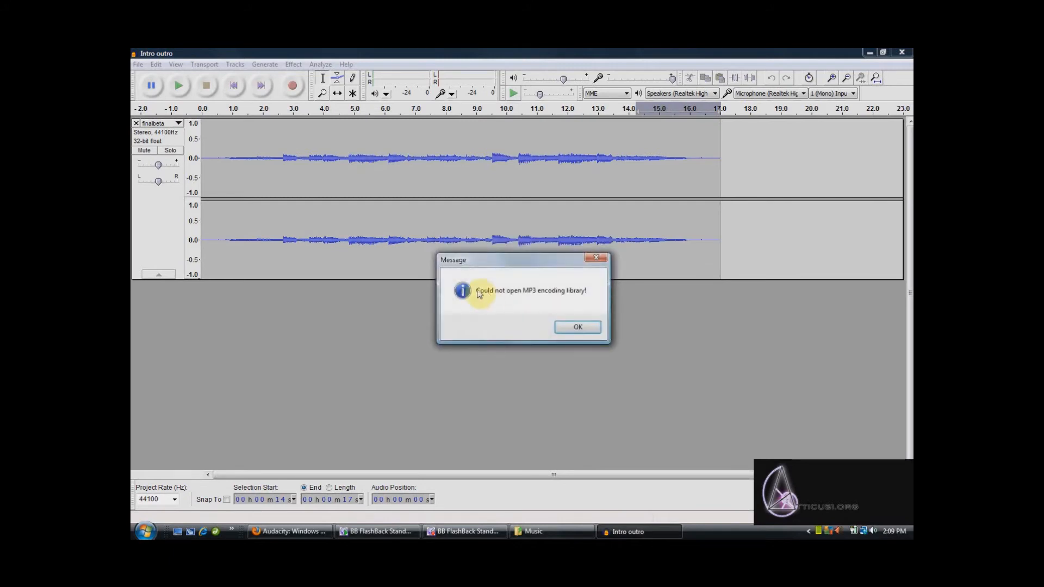
pyautogui.click(577, 327)
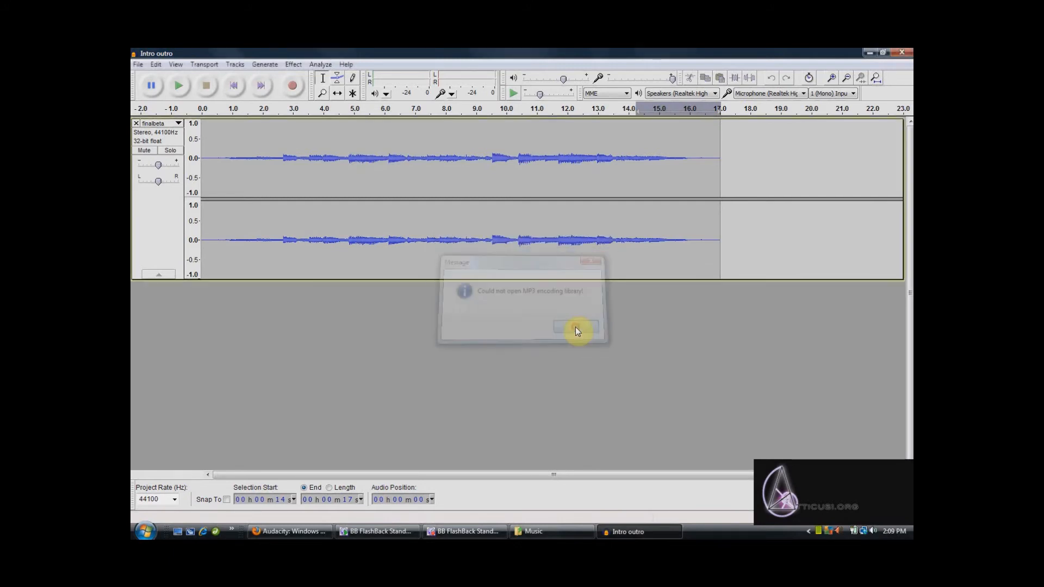
# Restart the MP3 export as "Intro outro", replacing the existing file, and open the LAME download help from the Locate Lame prompt.
pyautogui.click(139, 66)
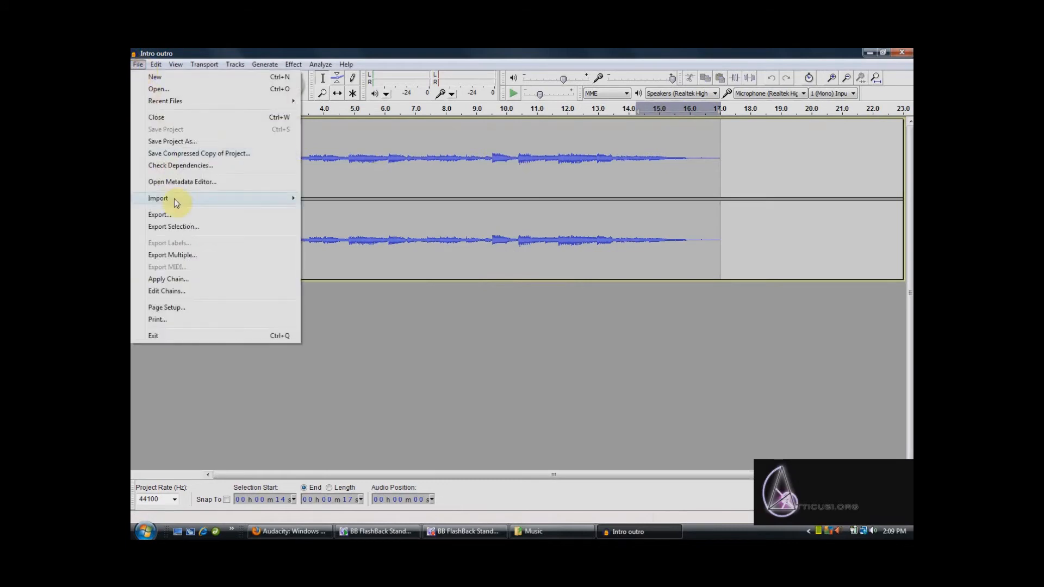
pyautogui.click(157, 215)
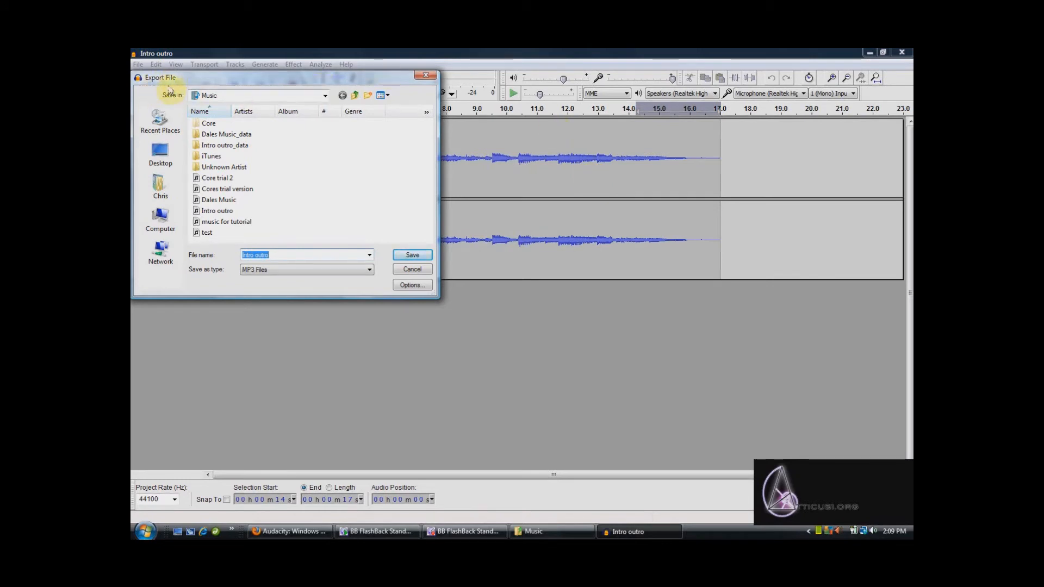
pyautogui.click(412, 256)
pyautogui.click(415, 257)
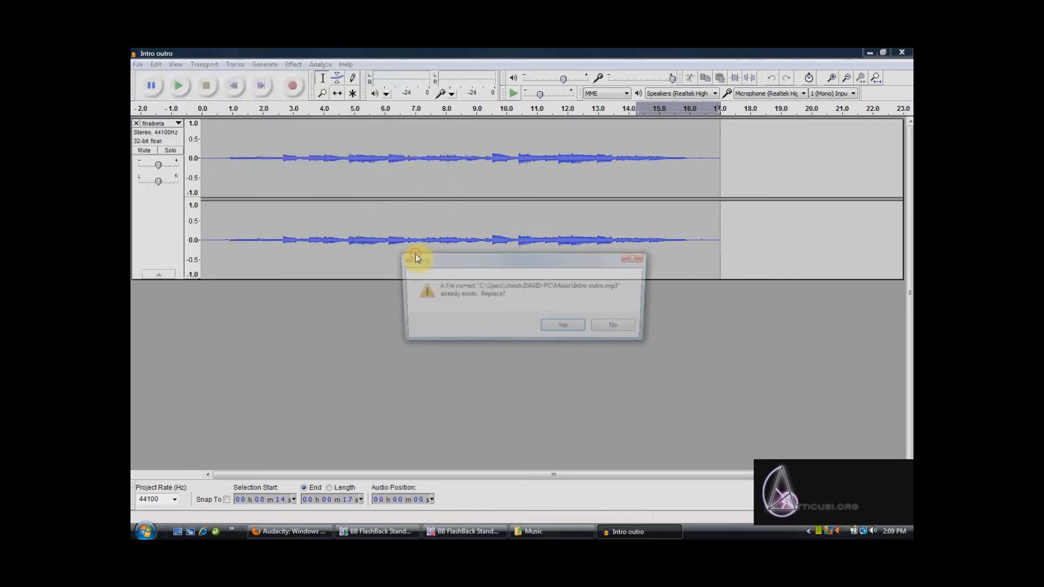
pyautogui.click(551, 328)
pyautogui.click(575, 373)
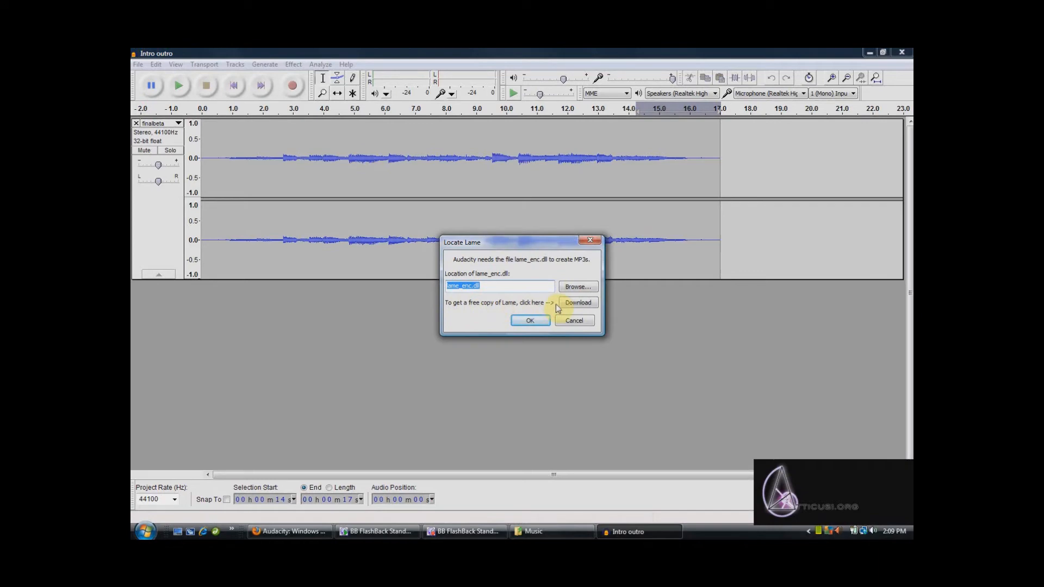
pyautogui.click(577, 304)
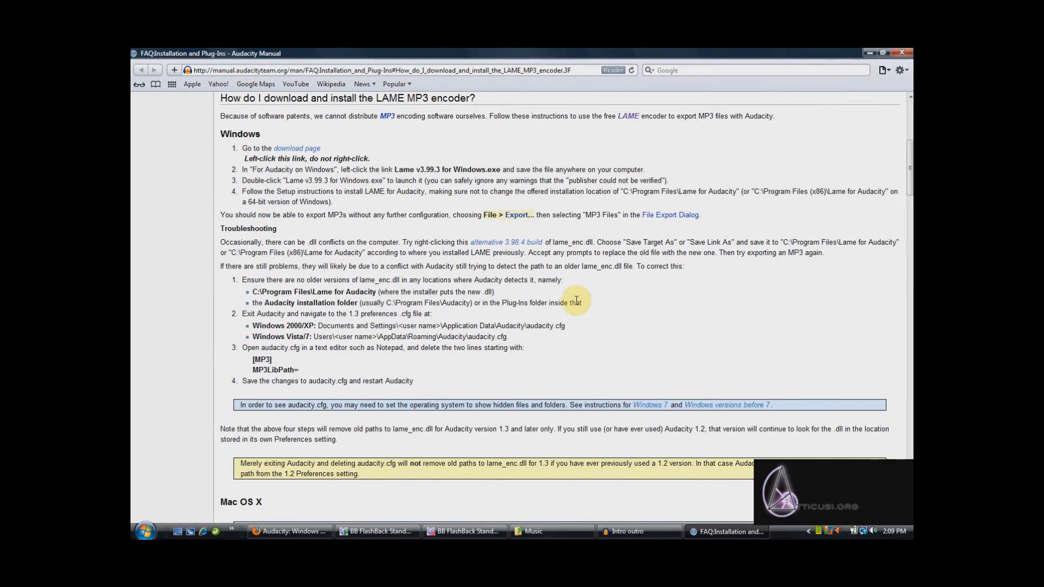
# Examine the manual's instructions for downloading and installing the LAME MP3 encoder on Windows and Mac OS X.
pyautogui.scroll(5, 435, 327)
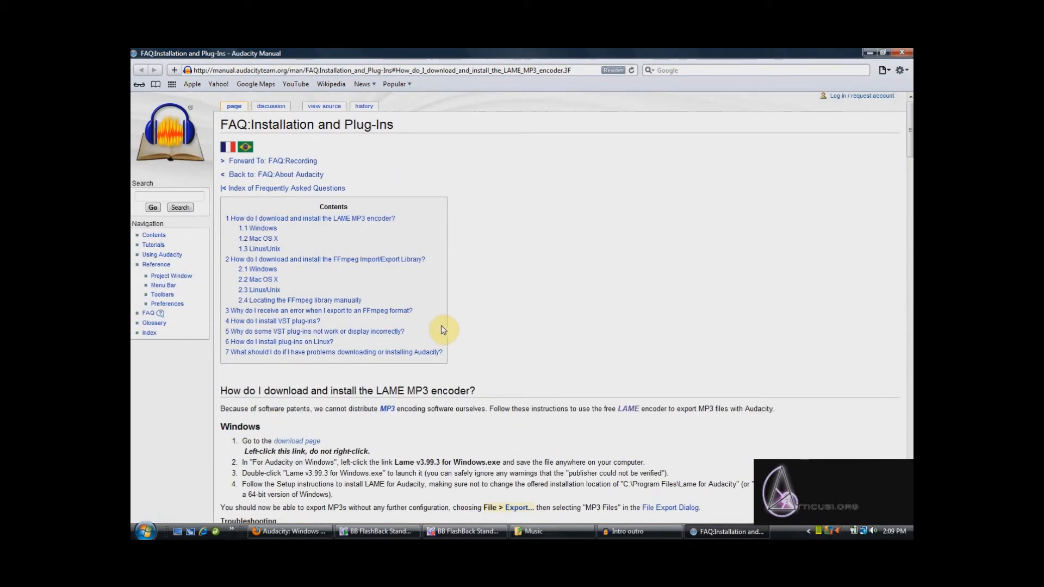
pyautogui.scroll(-3, 598, 272)
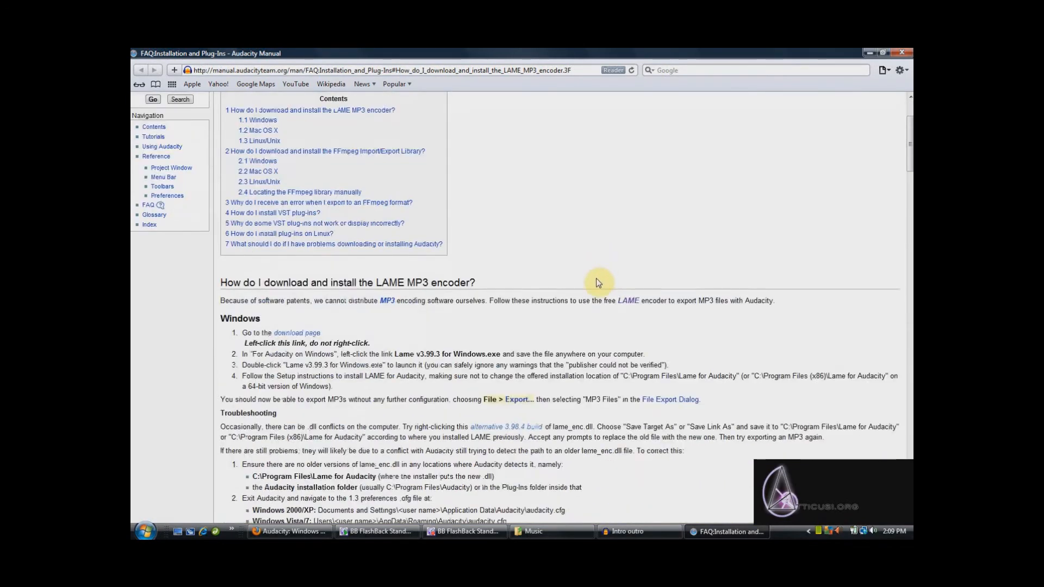
pyautogui.scroll(-1, 467, 329)
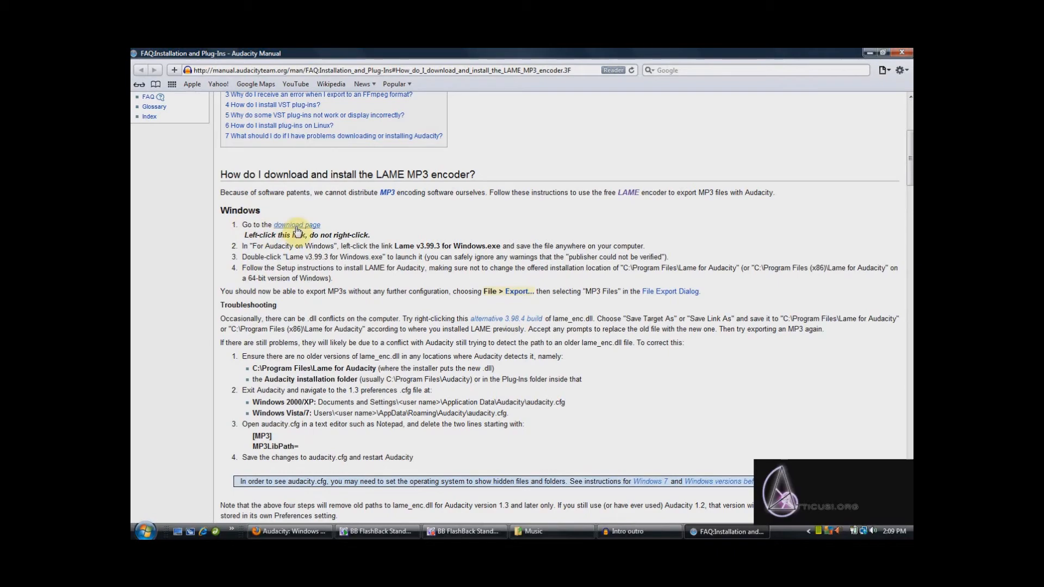
pyautogui.scroll(-4, 516, 278)
pyautogui.scroll(-1, 515, 278)
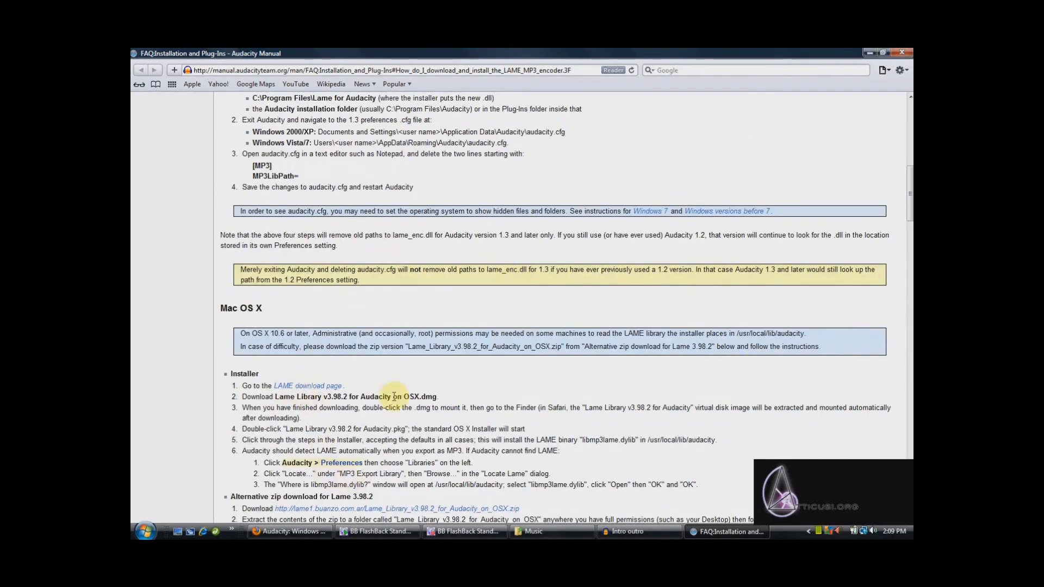
# Open the LAME download page linked in the manual's Windows instructions and go to its LAME library downloads.
pyautogui.scroll(5, 560, 416)
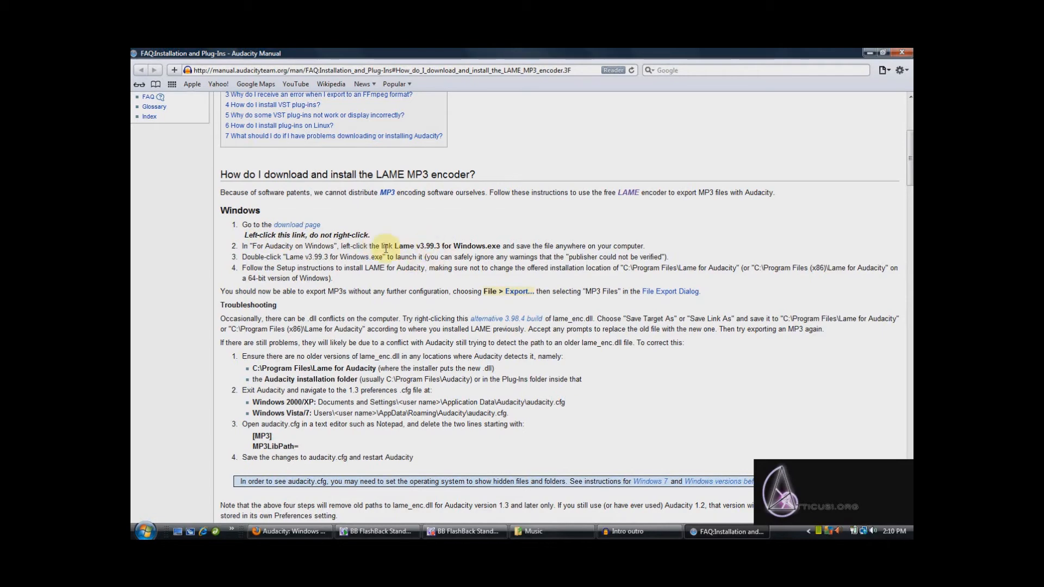
pyautogui.click(299, 226)
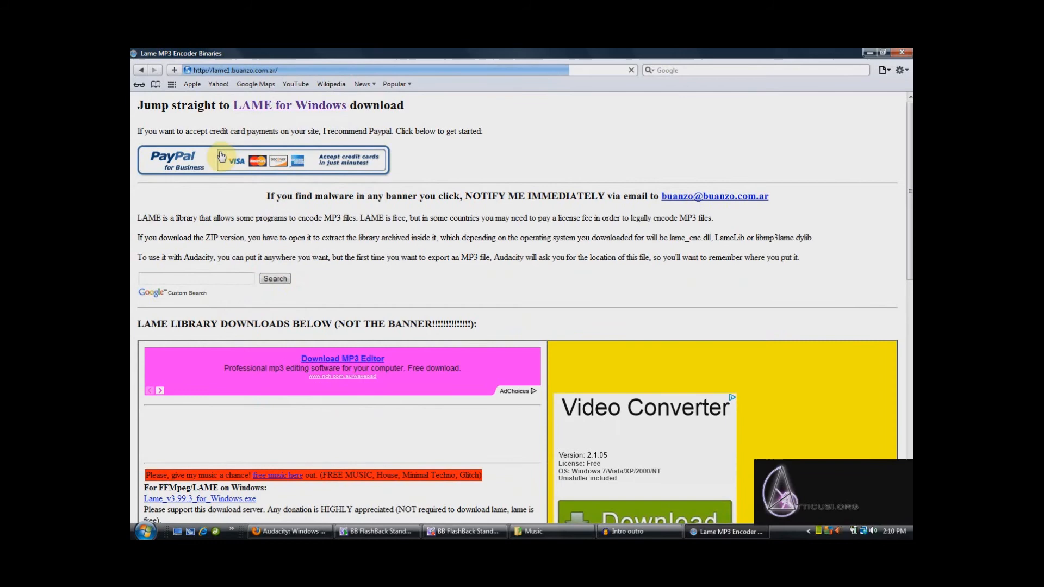
pyautogui.scroll(-3, 481, 214)
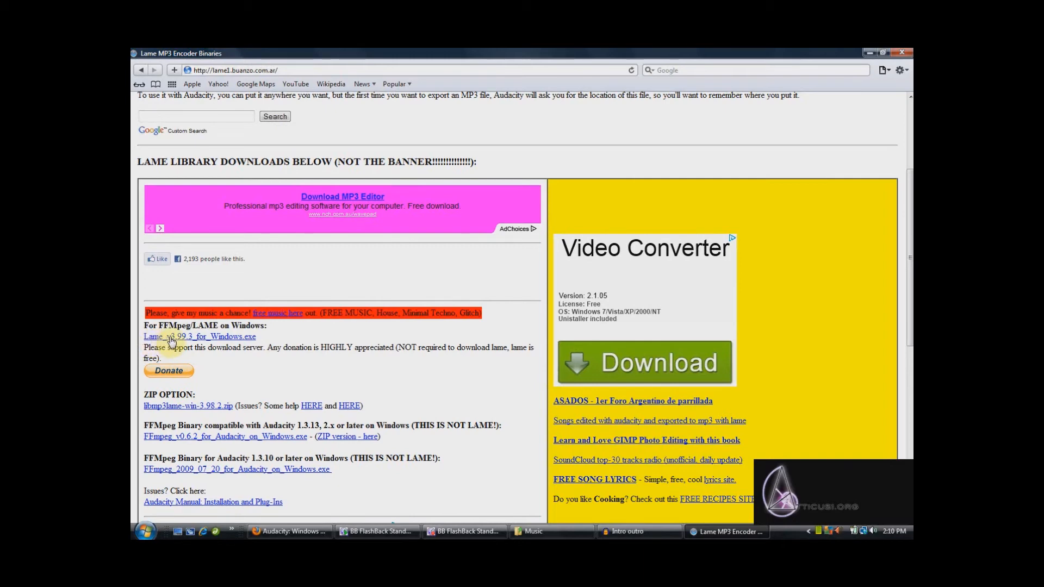
# Download Lame_v3.99.3_for_Windows.exe with the option to run it, and clear the finished entry from the download list.
pyautogui.click(230, 337)
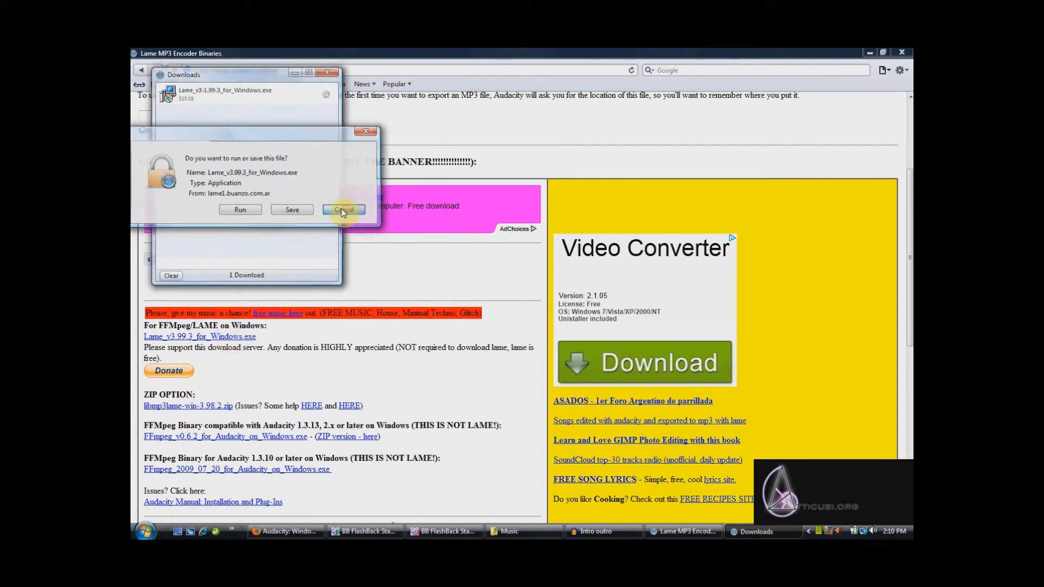
pyautogui.click(344, 210)
pyautogui.rightClick(235, 339)
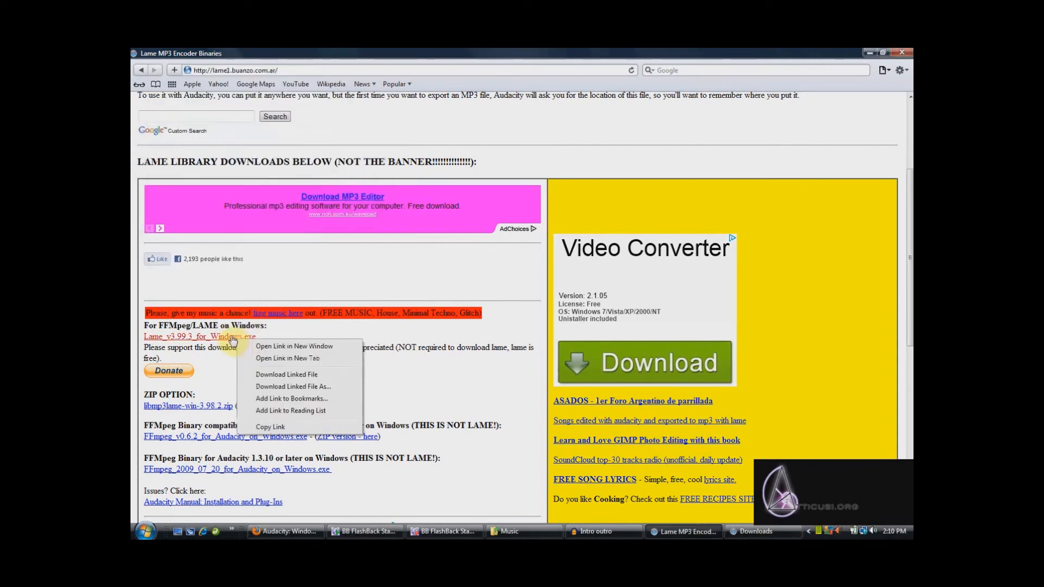
pyautogui.click(268, 376)
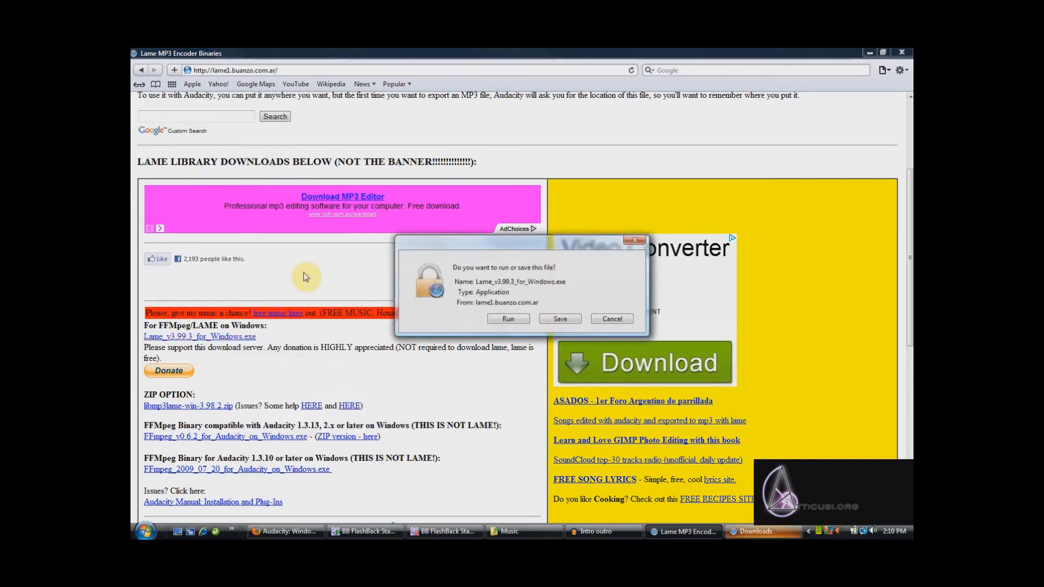
pyautogui.click(508, 319)
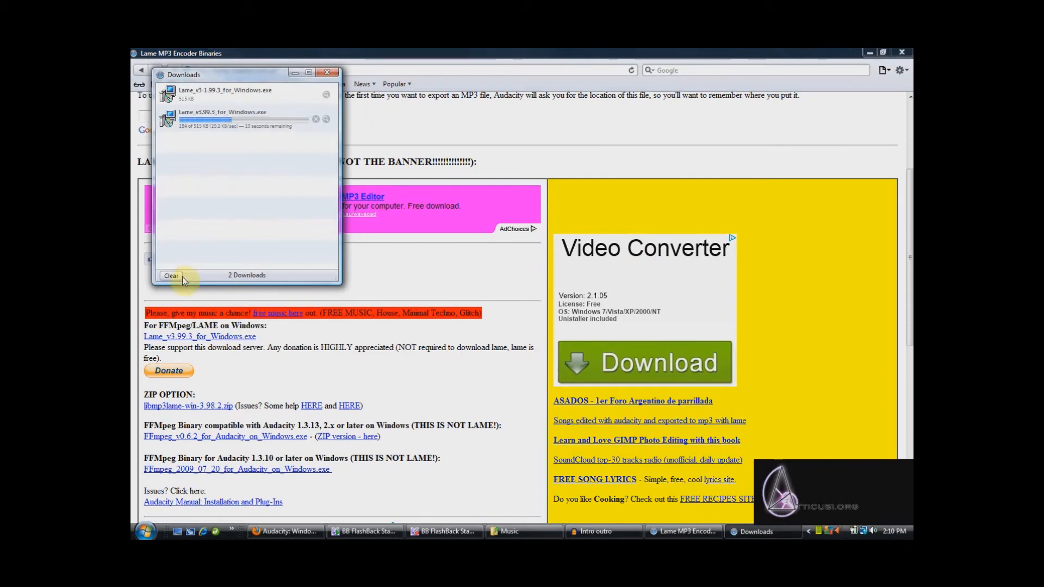
pyautogui.click(172, 276)
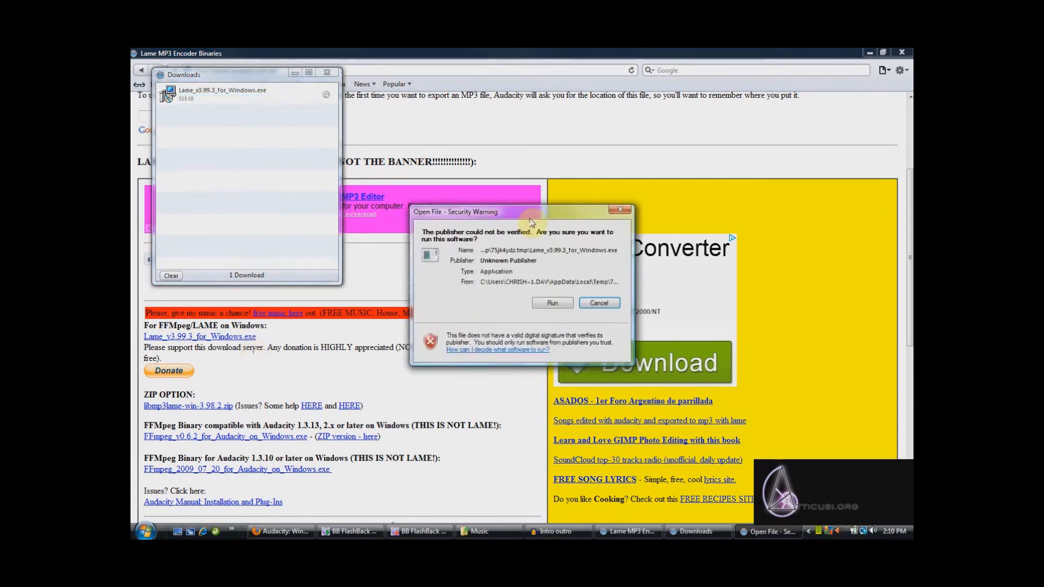
# Run the LAME setup wizard and accept C:\Program Files (x86)\Lame For Audacity as the destination after browsing the folders.
pyautogui.click(556, 304)
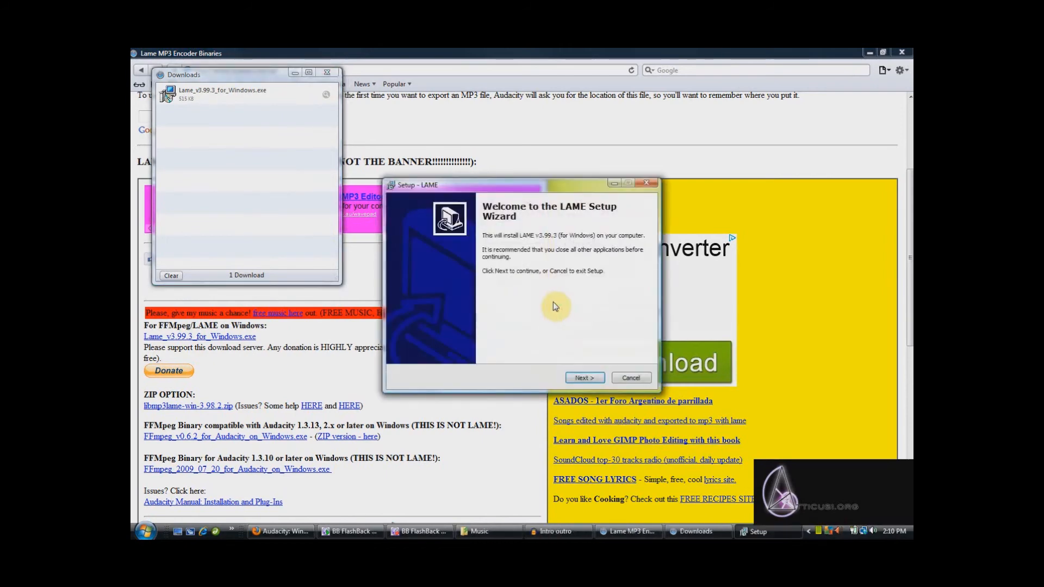
pyautogui.click(584, 376)
pyautogui.click(584, 376)
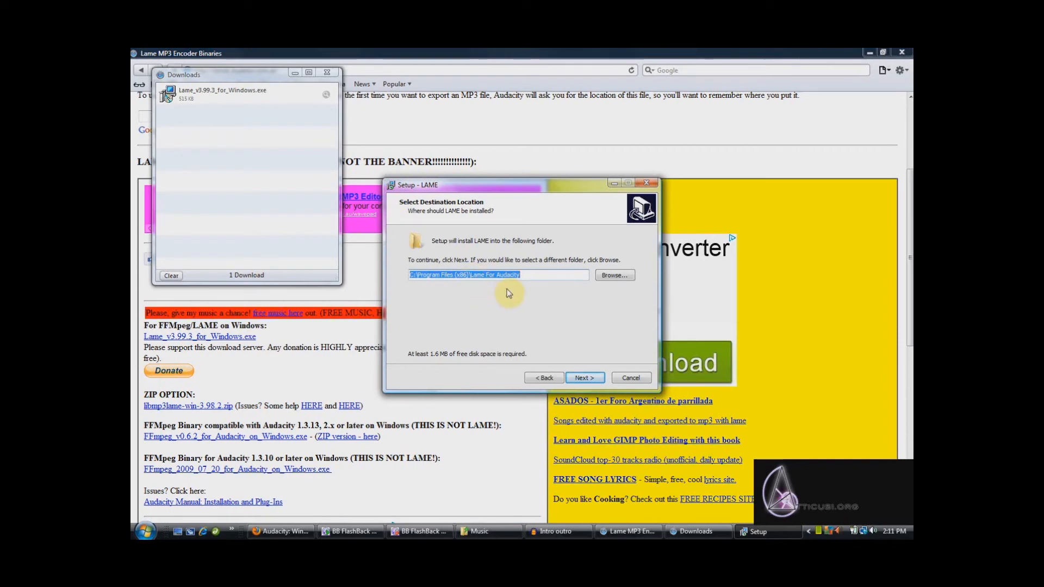
pyautogui.click(609, 276)
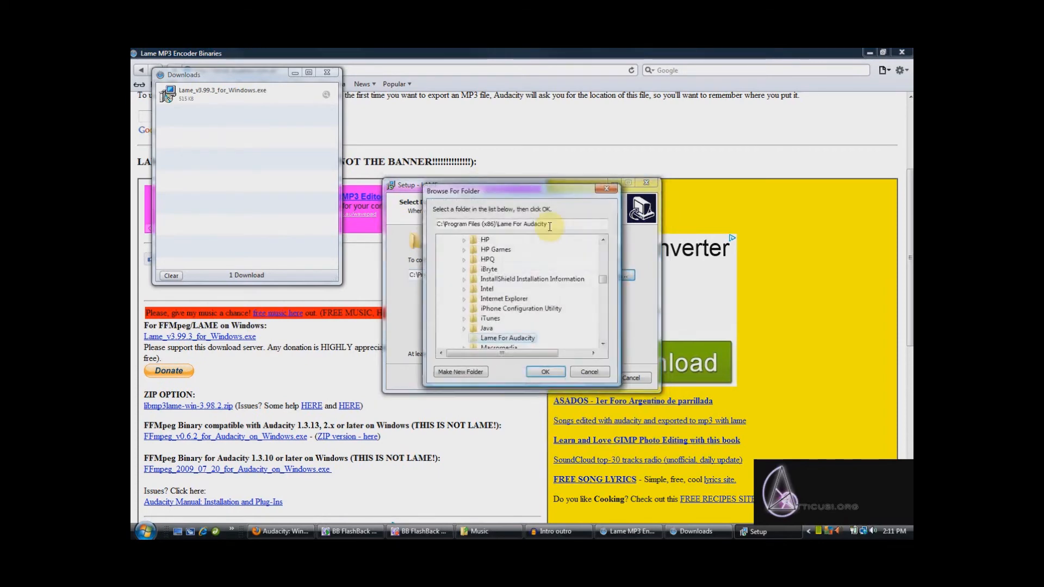
pyautogui.moveTo(604, 278)
pyautogui.mouseDown()
pyautogui.moveTo(602, 249)
pyautogui.moveTo(602, 258)
pyautogui.mouseUp()
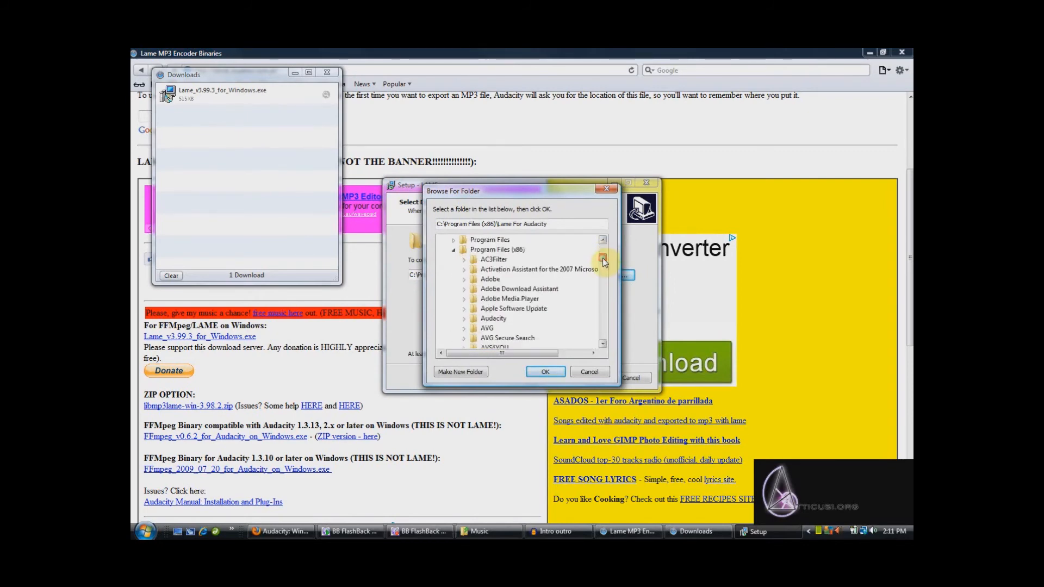
pyautogui.scroll(-3, 593, 260)
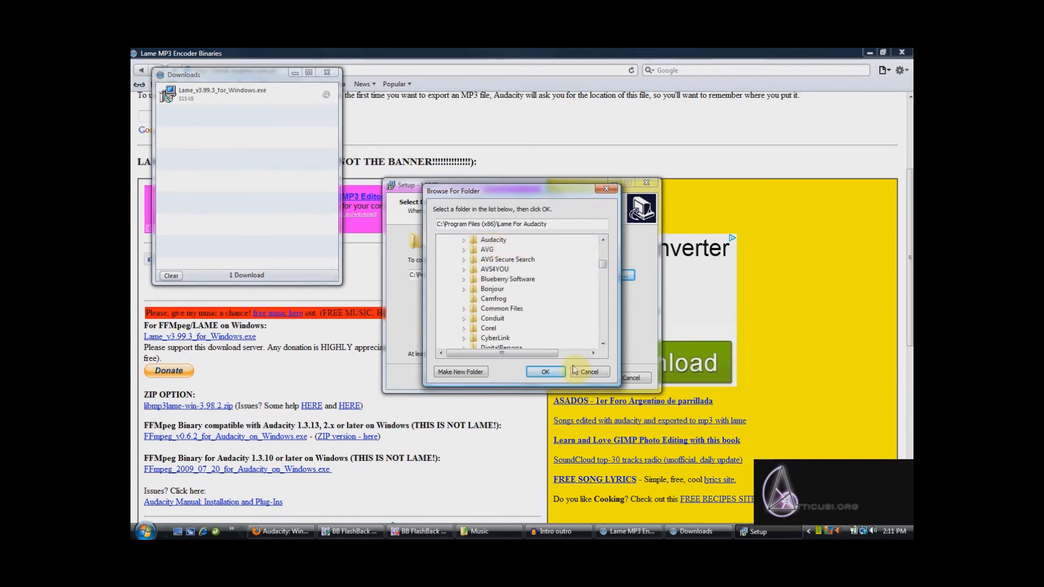
pyautogui.click(544, 370)
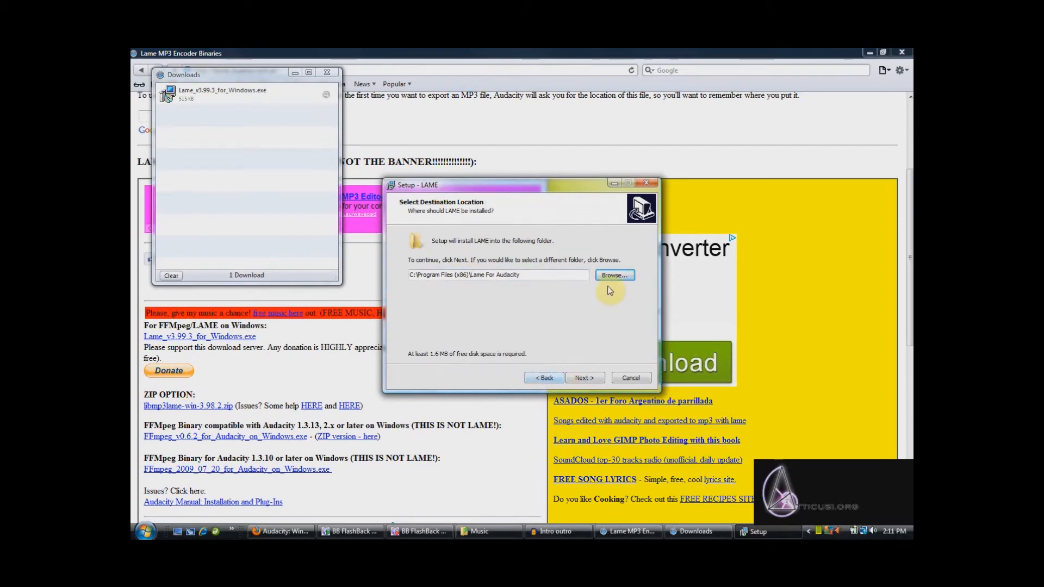
# Install LAME into the chosen folder, finish the setup wizard and minimize the Downloads window.
pyautogui.click(585, 377)
pyautogui.click(585, 376)
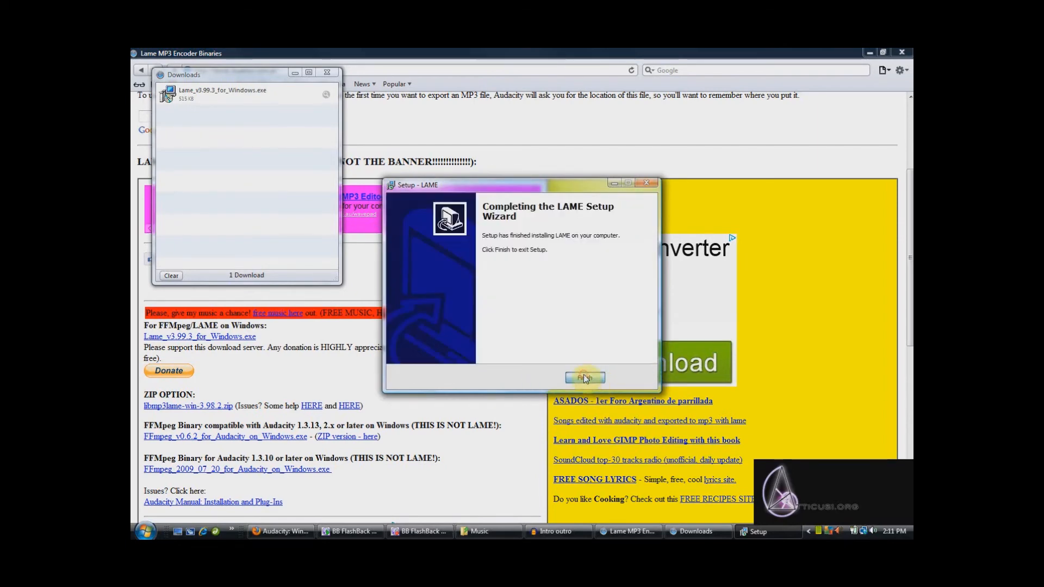
pyautogui.click(584, 377)
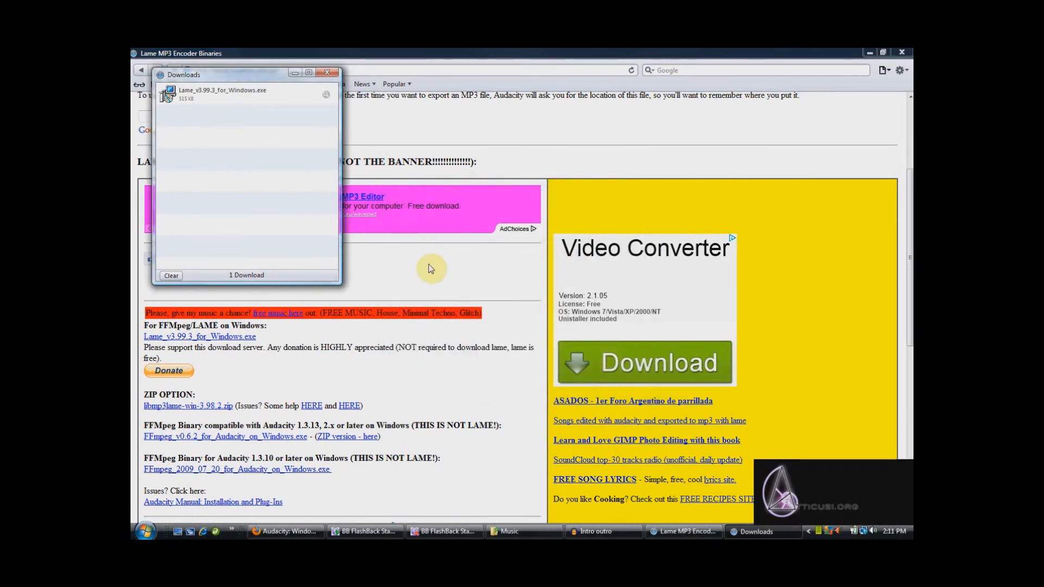
pyautogui.click(294, 72)
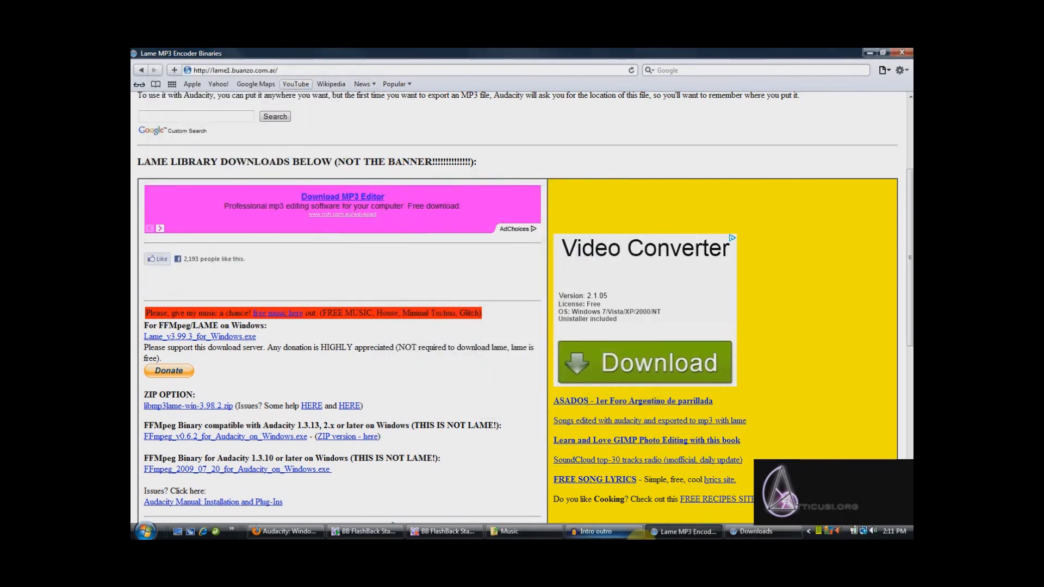
# Switch to Audacity's Locate Lame prompt and browse for lame_enc.dll in Program Files (x86) on the C: drive.
pyautogui.click(595, 532)
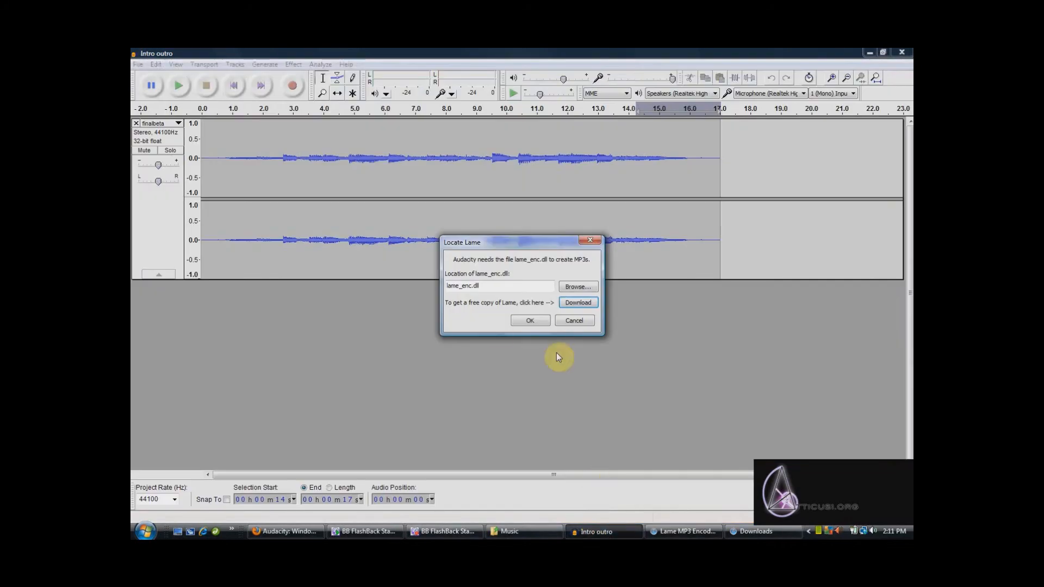
pyautogui.click(575, 287)
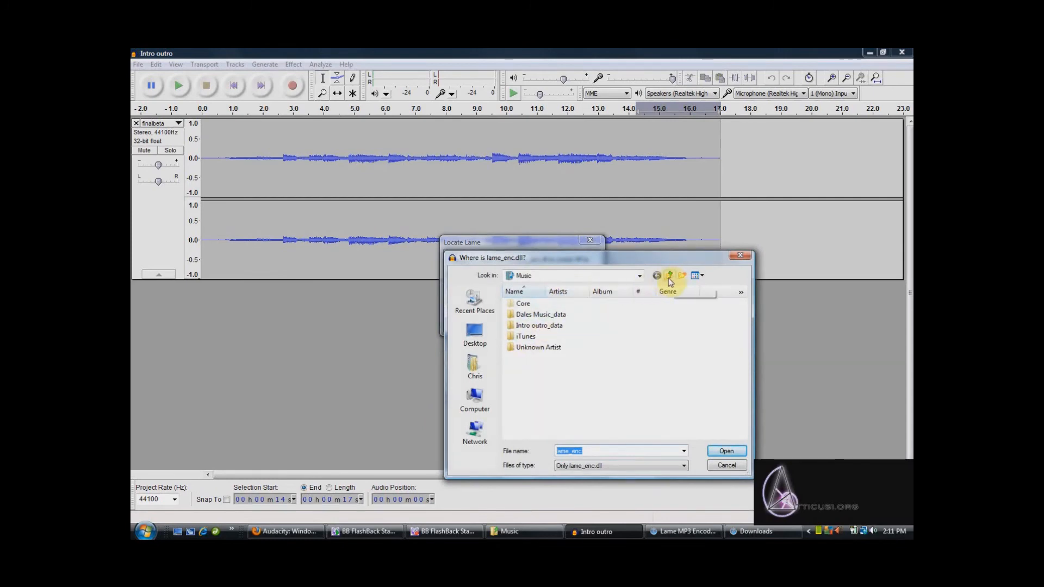
pyautogui.click(477, 402)
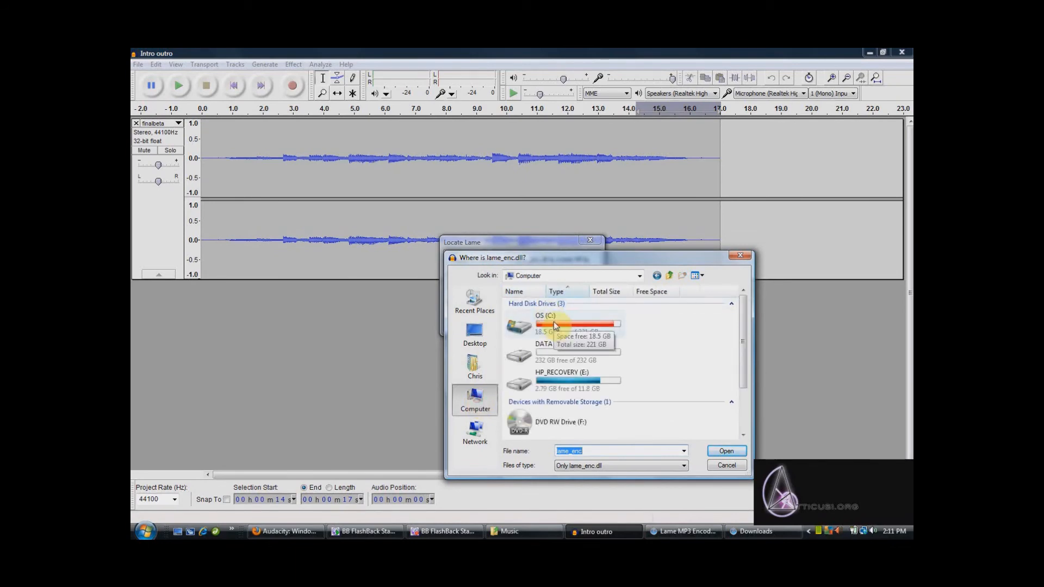
pyautogui.doubleClick(553, 321)
pyautogui.moveTo(744, 348); pyautogui.dragTo(745, 377)
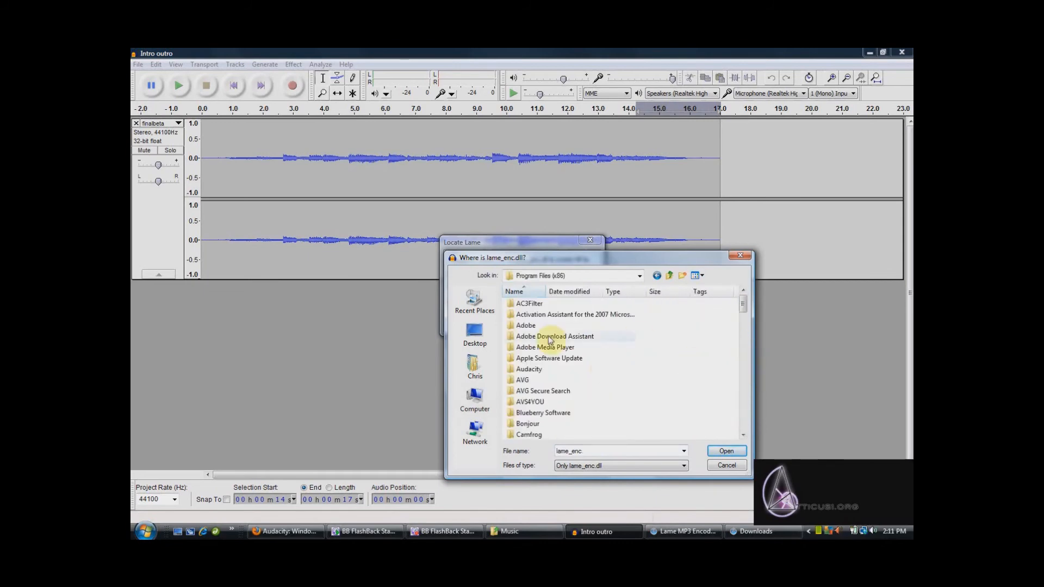
# Choose lame_enc.dll from the Lame For Audacity folder and confirm it as the encoder location for the MP3 export.
pyautogui.scroll(-4, 613, 401)
pyautogui.scroll(-5, 616, 402)
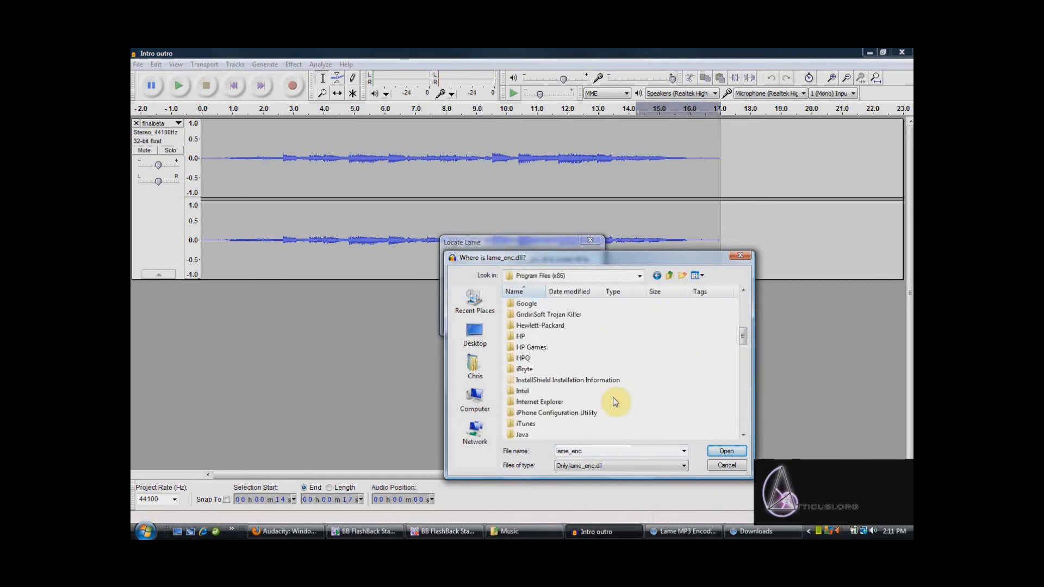
pyautogui.scroll(-1, 618, 401)
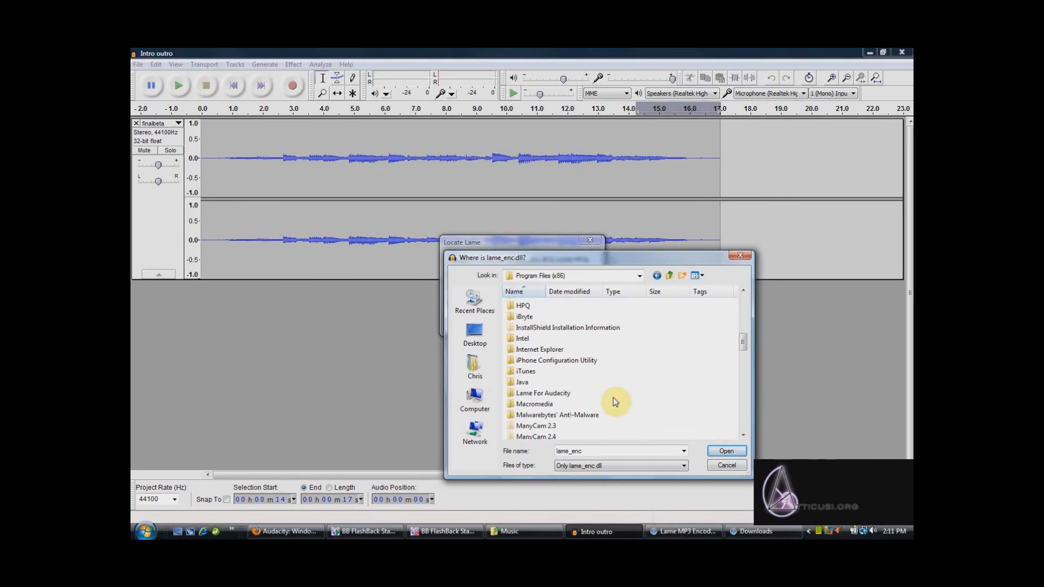
pyautogui.doubleClick(548, 393)
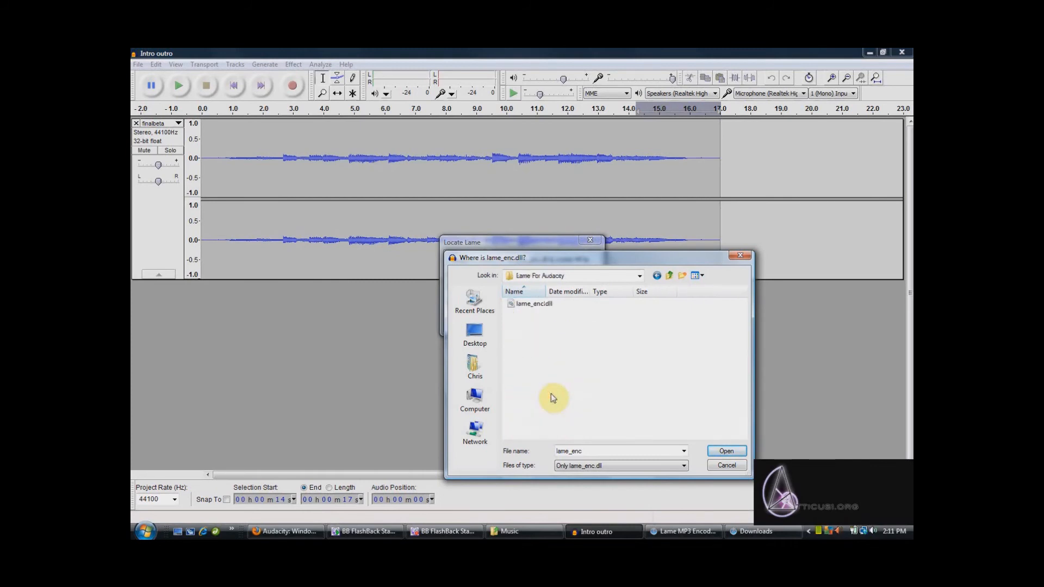
pyautogui.click(532, 304)
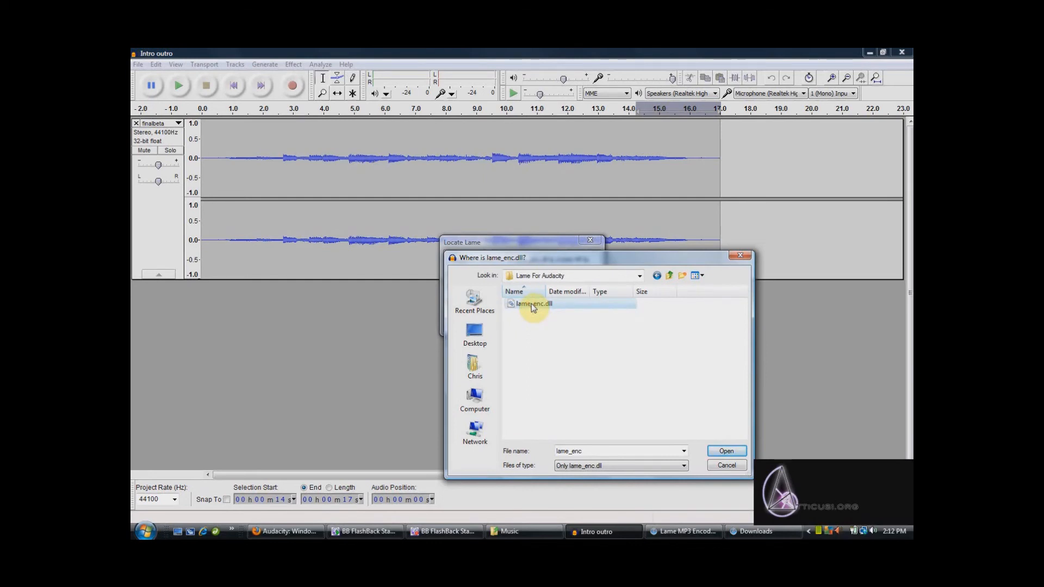
pyautogui.click(731, 453)
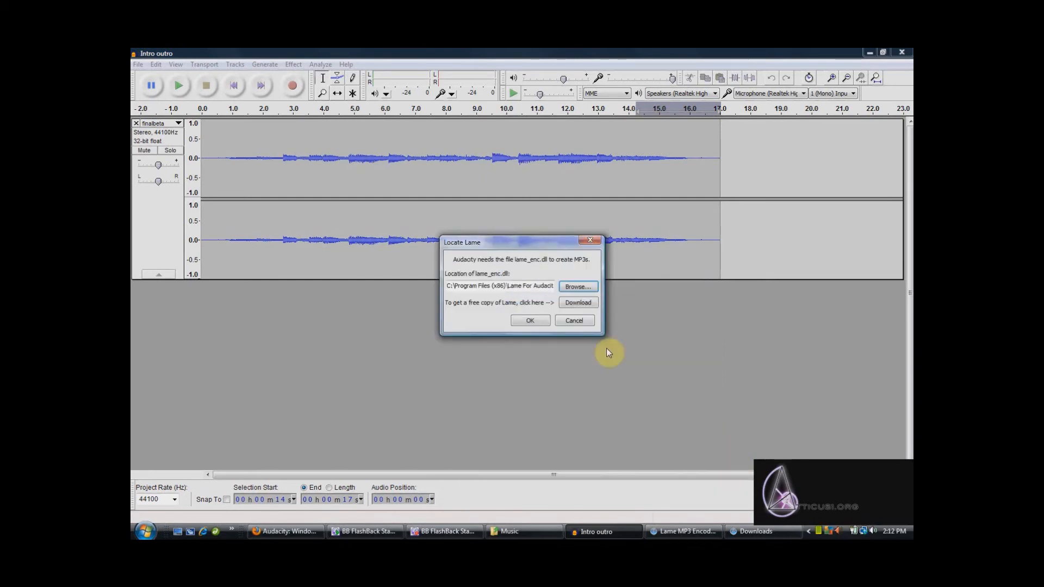
pyautogui.click(531, 319)
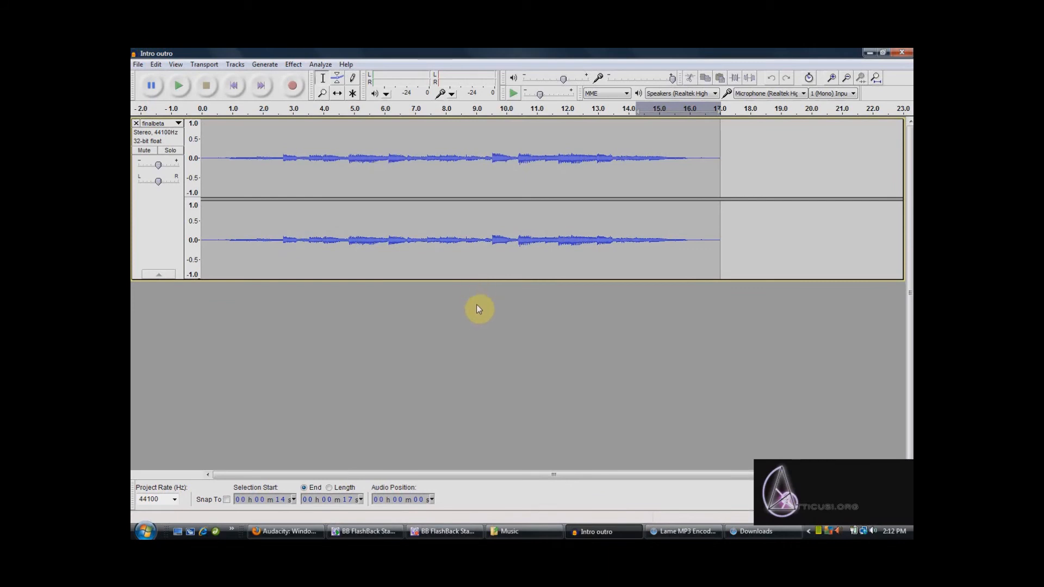
pyautogui.click(683, 531)
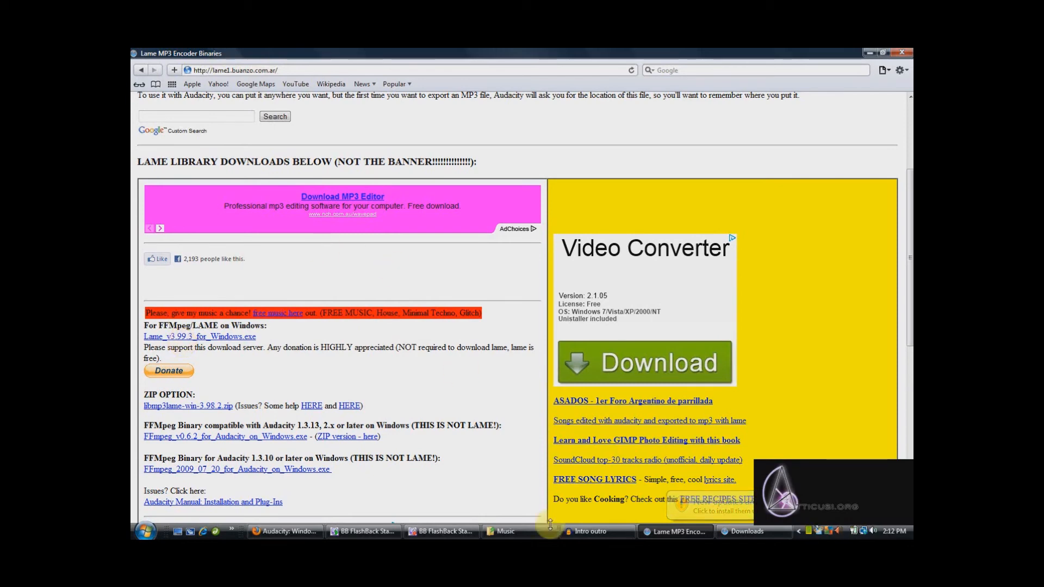
pyautogui.moveTo(587, 538)
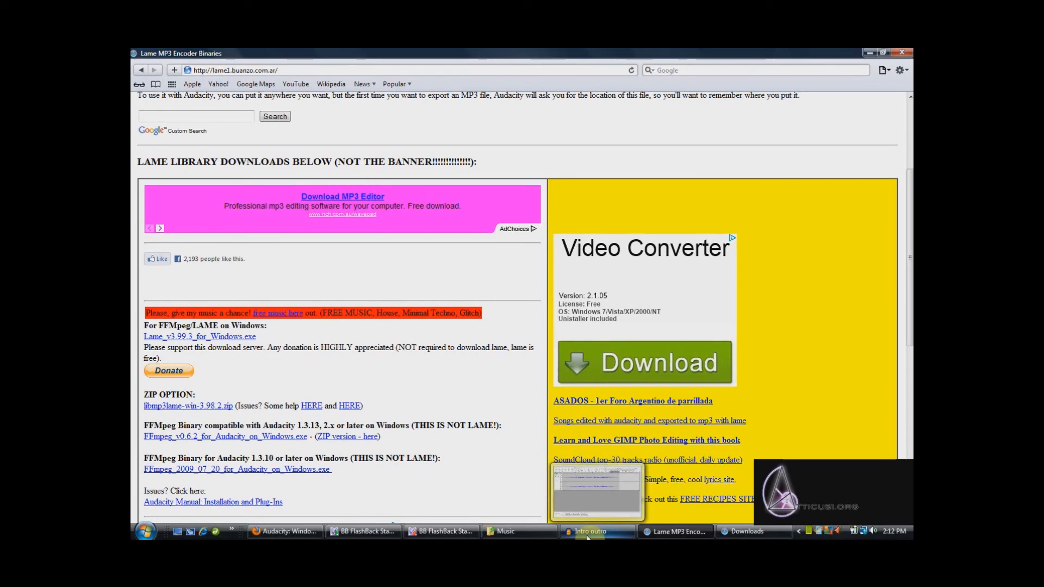
pyautogui.click(449, 530)
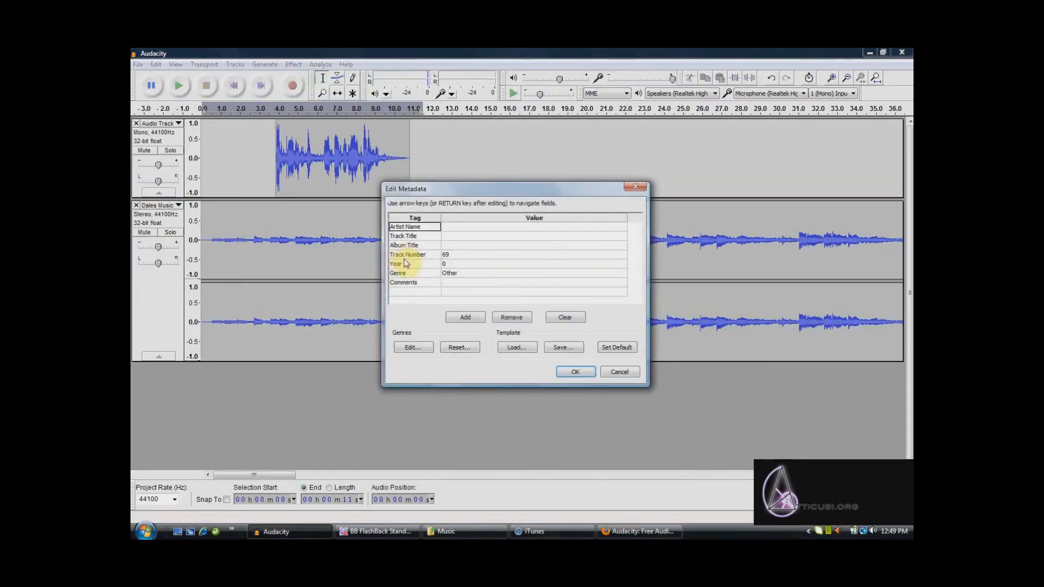
# Accept the metadata to export the mix, and check "Core trial 2" from the Music folder by playing and pausing it in iTunes.
pyautogui.click(571, 370)
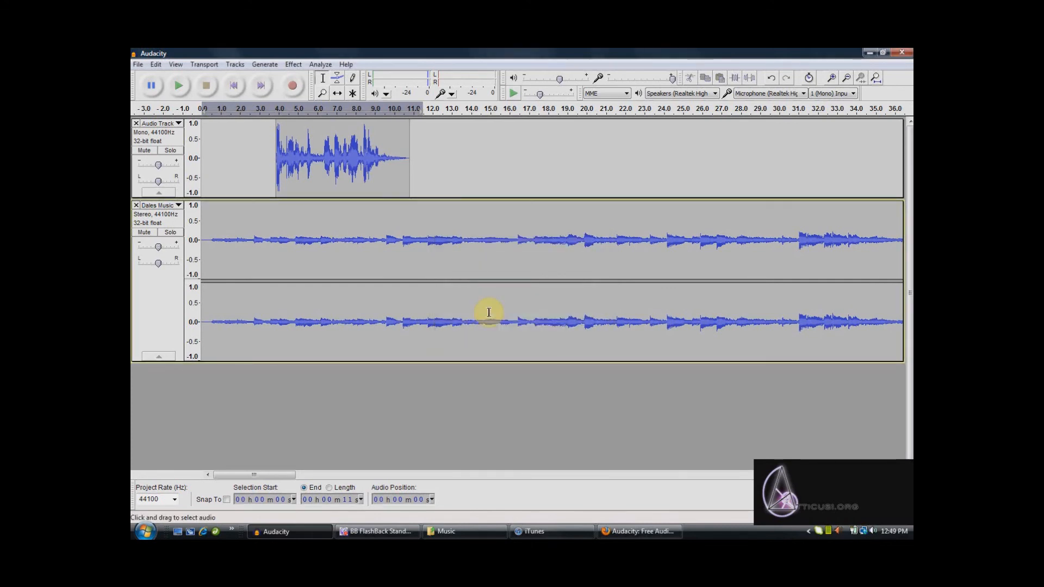
pyautogui.click(469, 531)
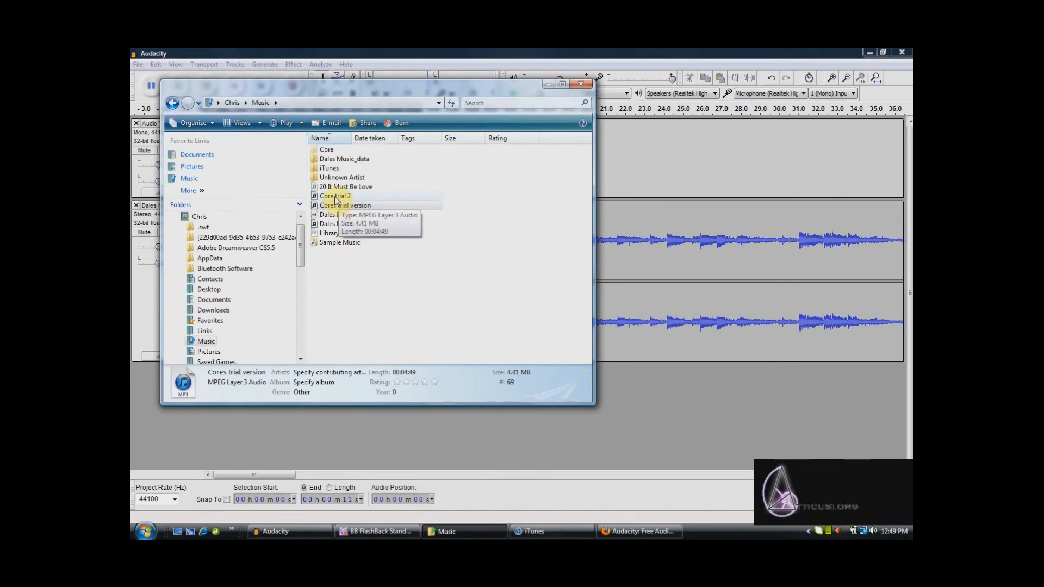
pyautogui.doubleClick(335, 197)
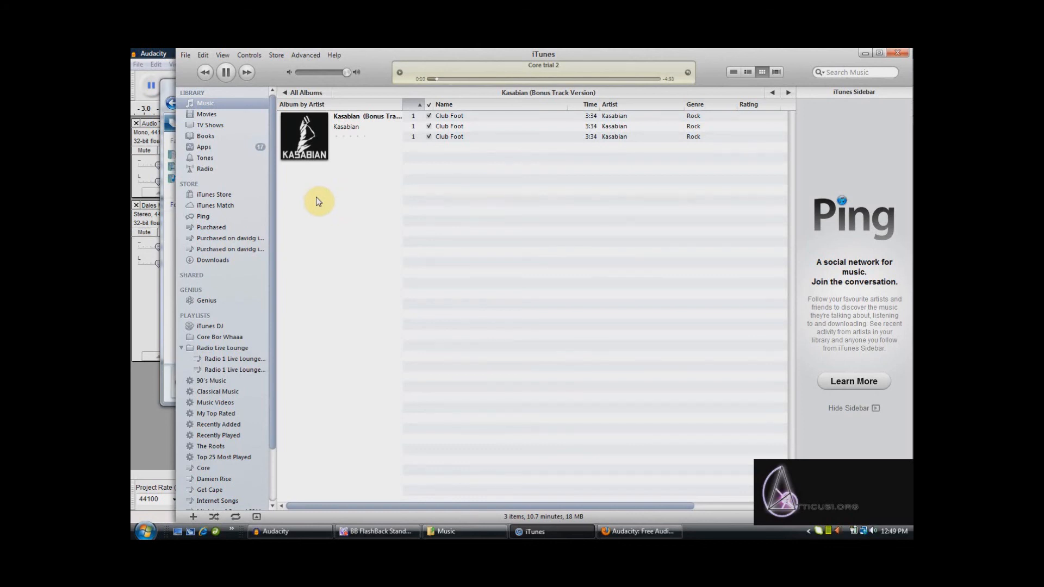
pyautogui.click(226, 76)
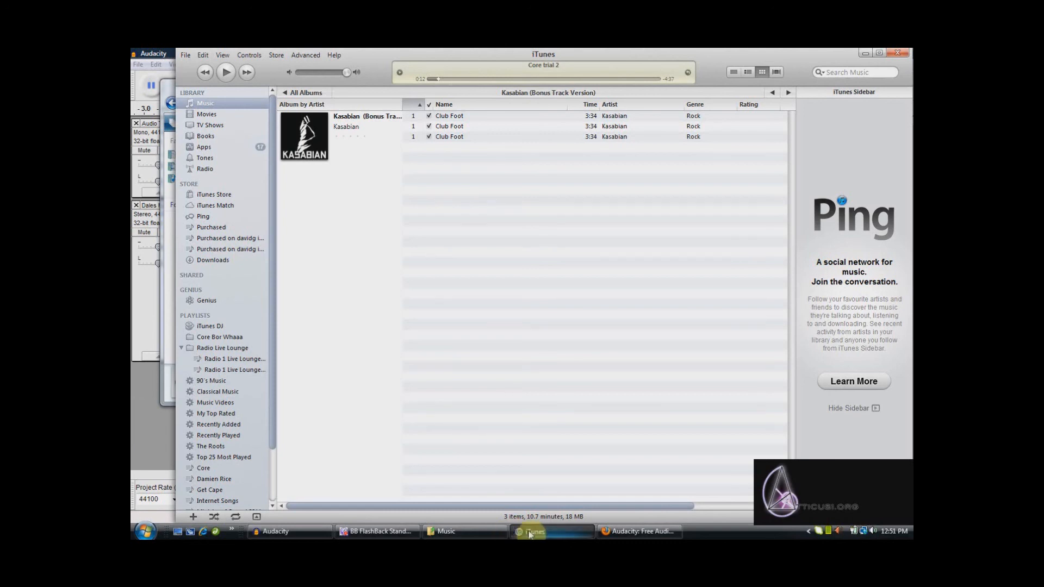
pyautogui.click(401, 536)
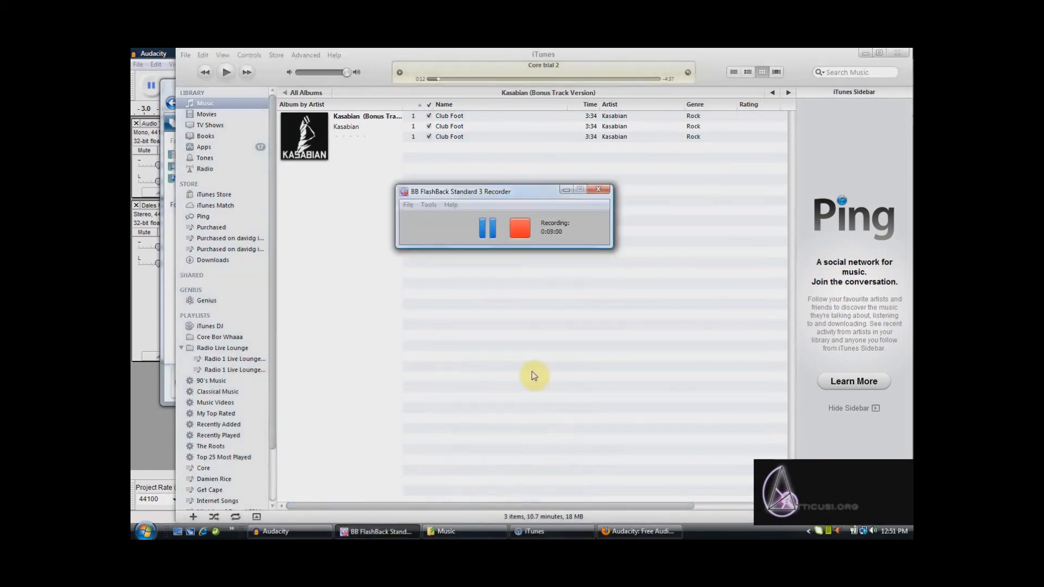